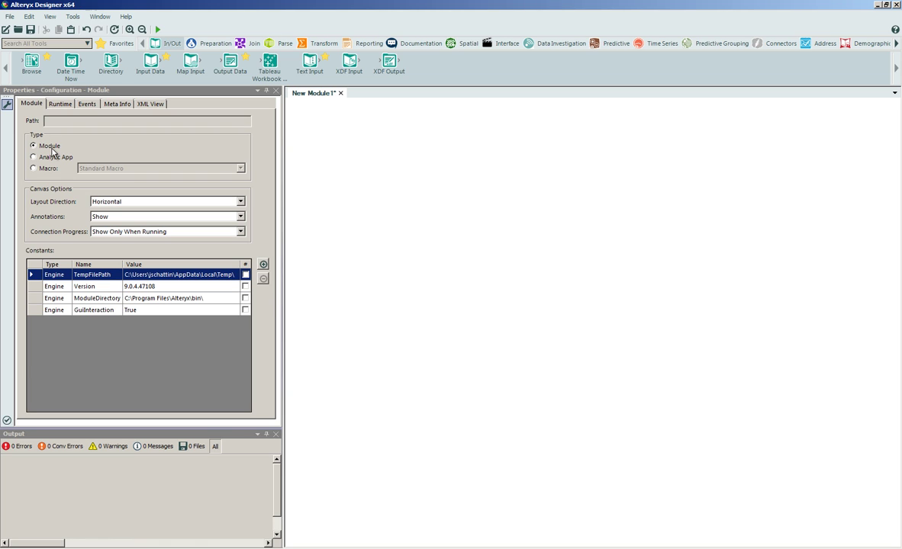
- Set the workflow type to Standard Macro and show the Interface tool palette
left_click(35, 167)
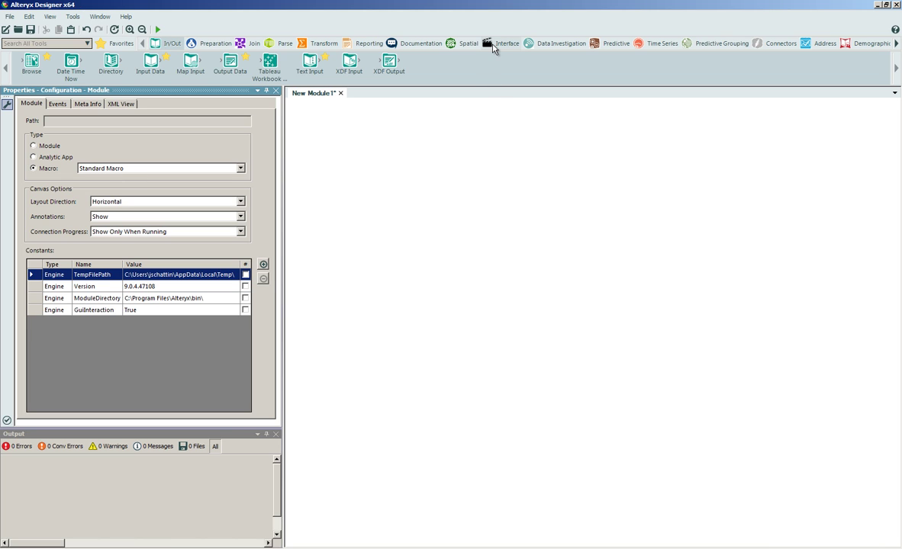
left_click(503, 43)
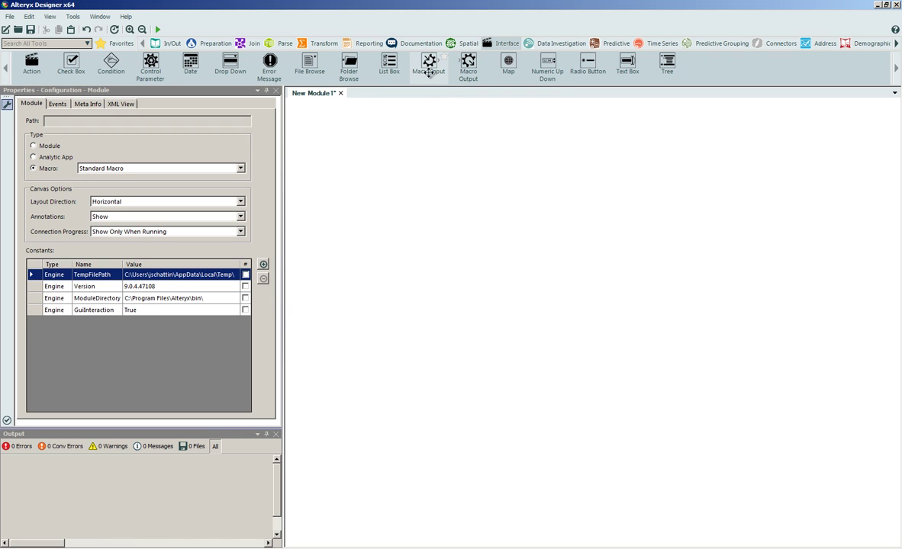
- Place a Macro Input tool (Input3) on the canvas and move it lower
left_click_drag(428, 71, 384, 192)
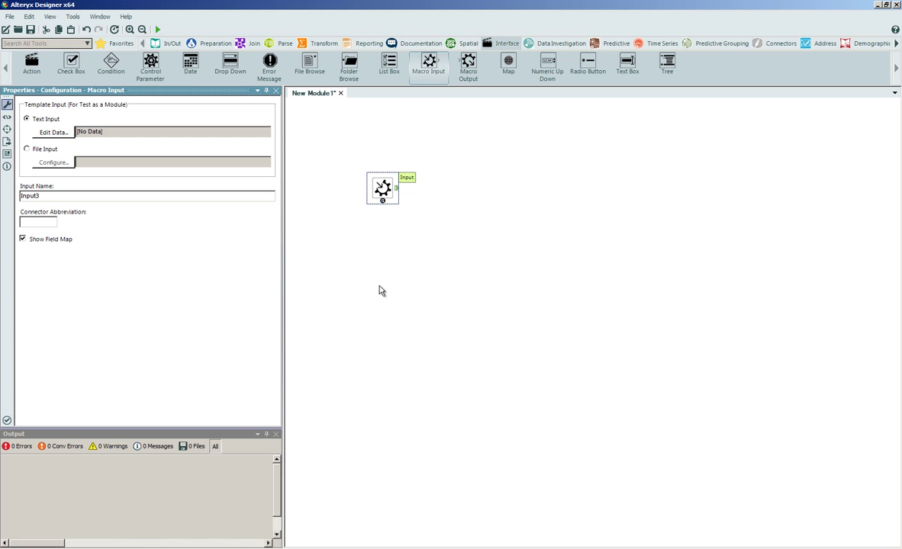
left_click_drag(383, 192, 383, 263)
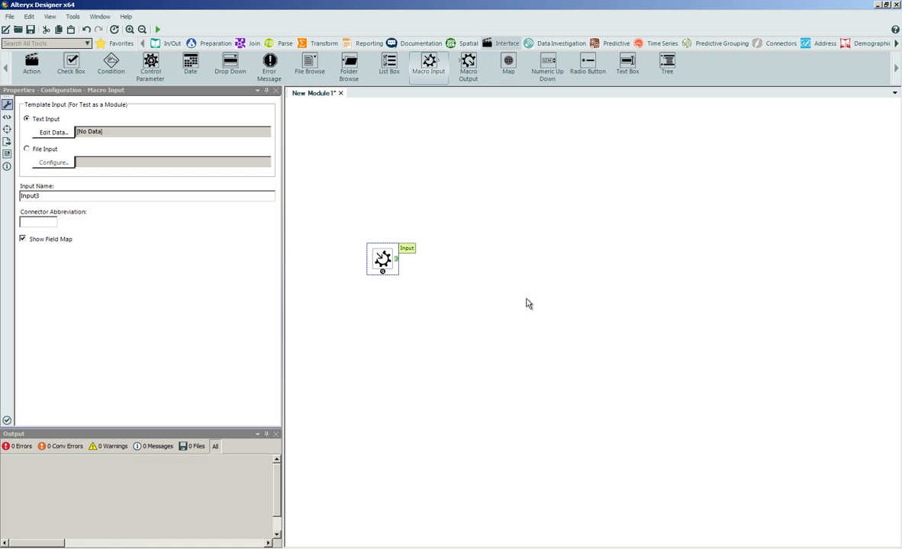
- Open the input's template data and rename its first column to Number
left_click(47, 133)
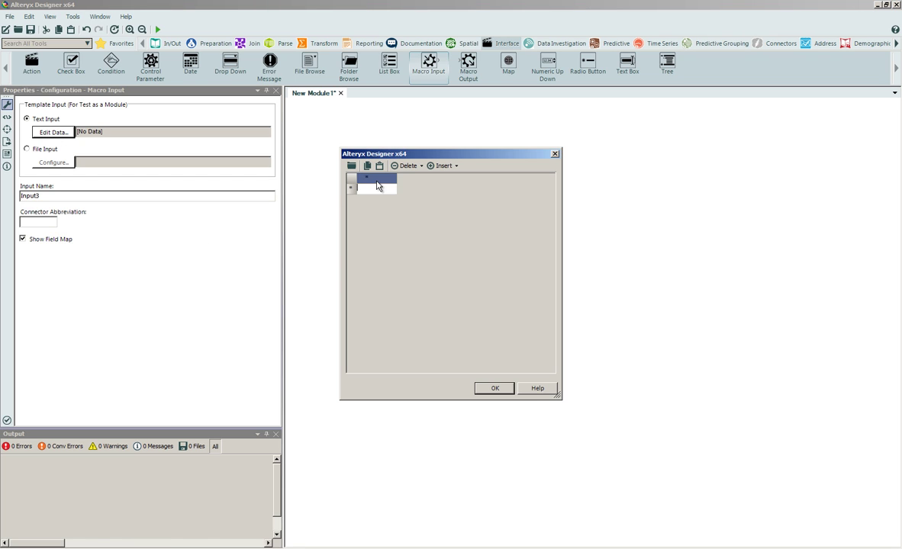
double_click(377, 180)
type("Number")
- Enter the values 213, 34, 567, 89 and 345 under Number
left_click(380, 188)
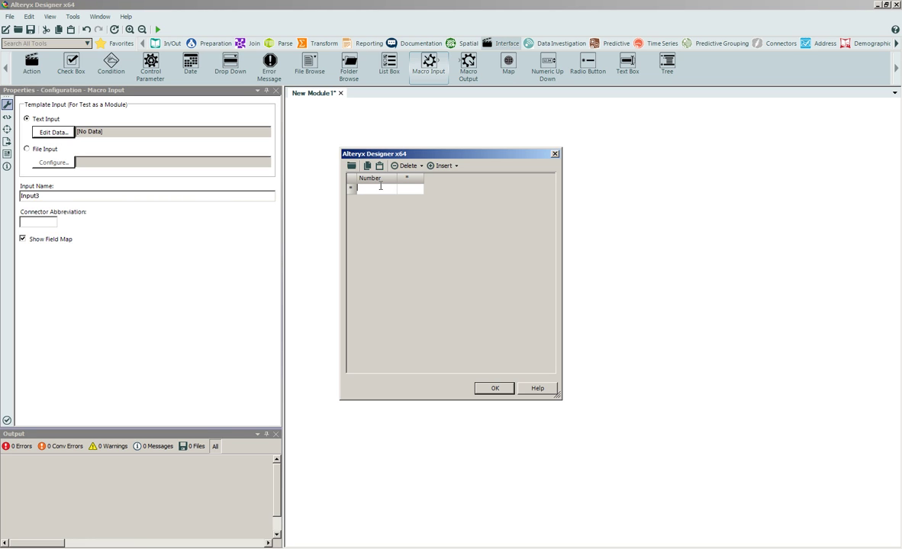
type("213")
key("Return")
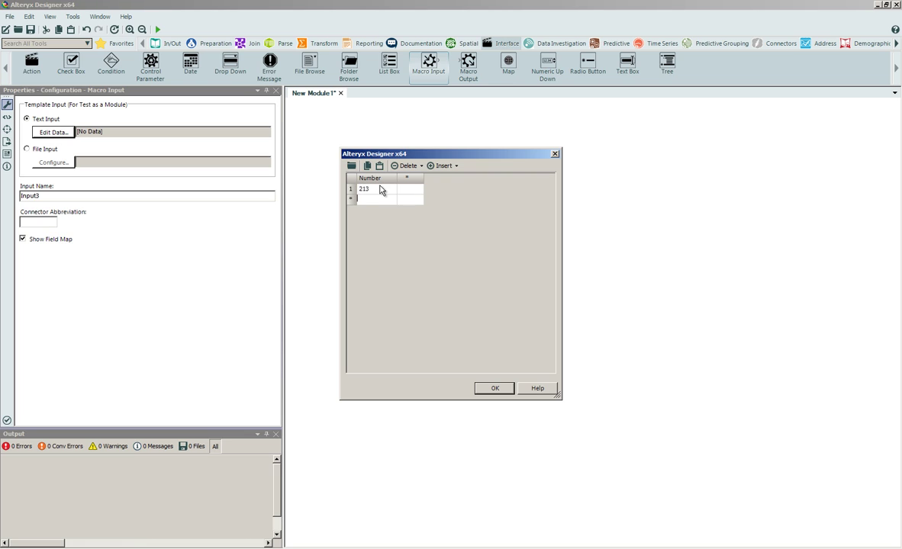
type("34")
key("Return")
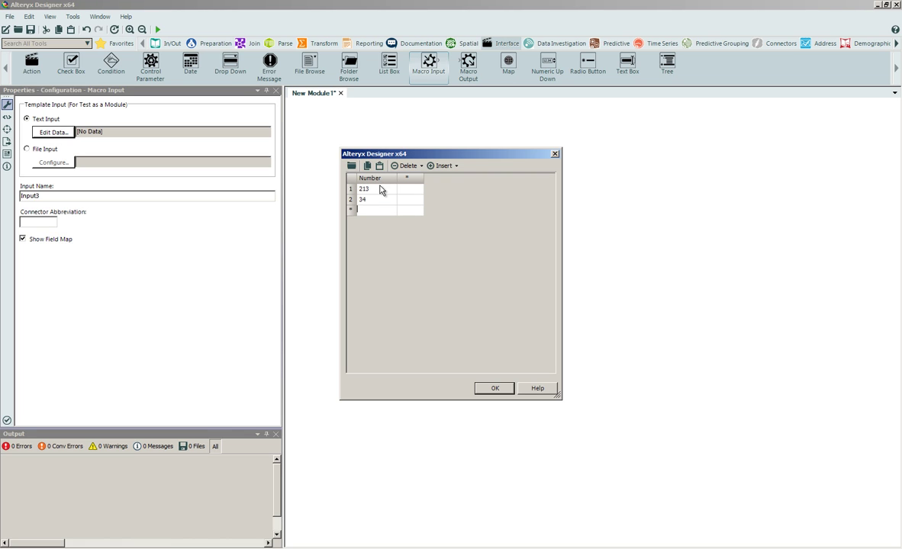
type("567")
key("Return")
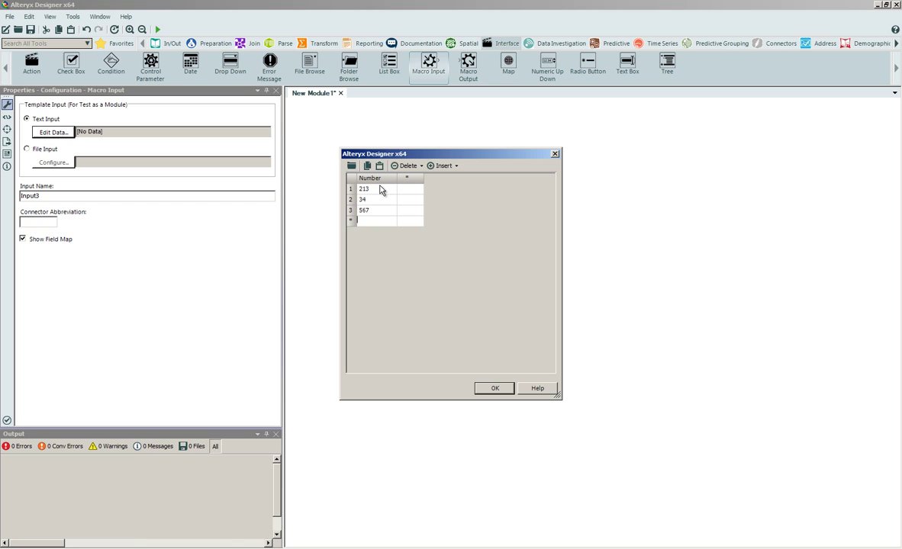
type("89")
key("Return")
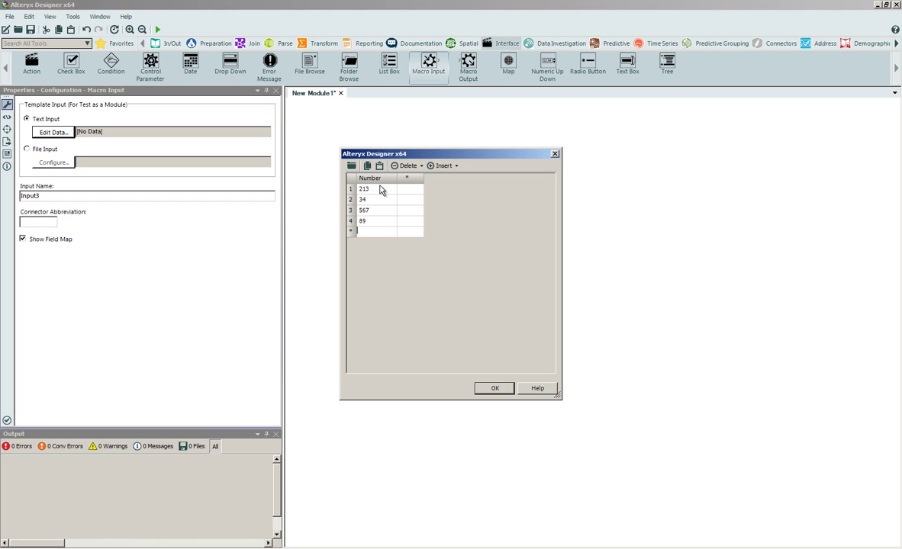
type("345")
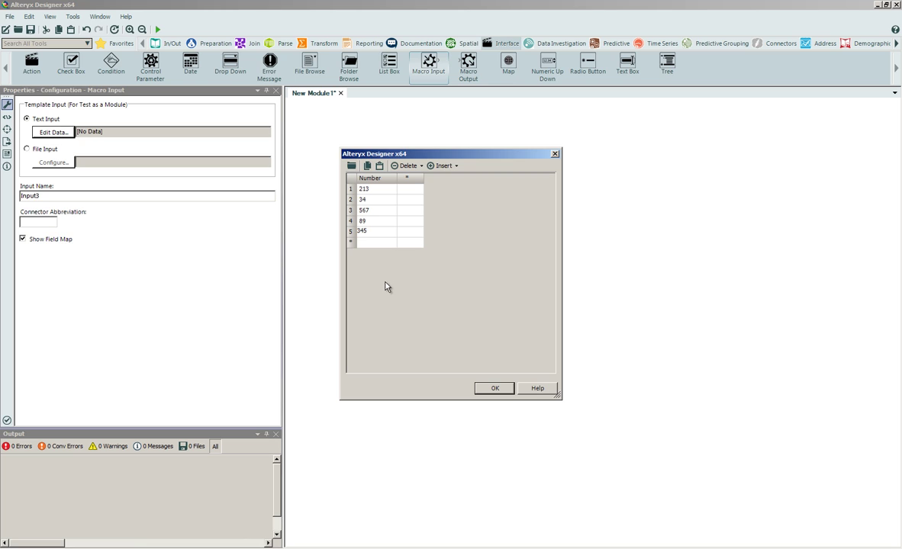
- Confirm the Number data, rename the input to Input (abbreviation I), and recheck its five rows
left_click(492, 389)
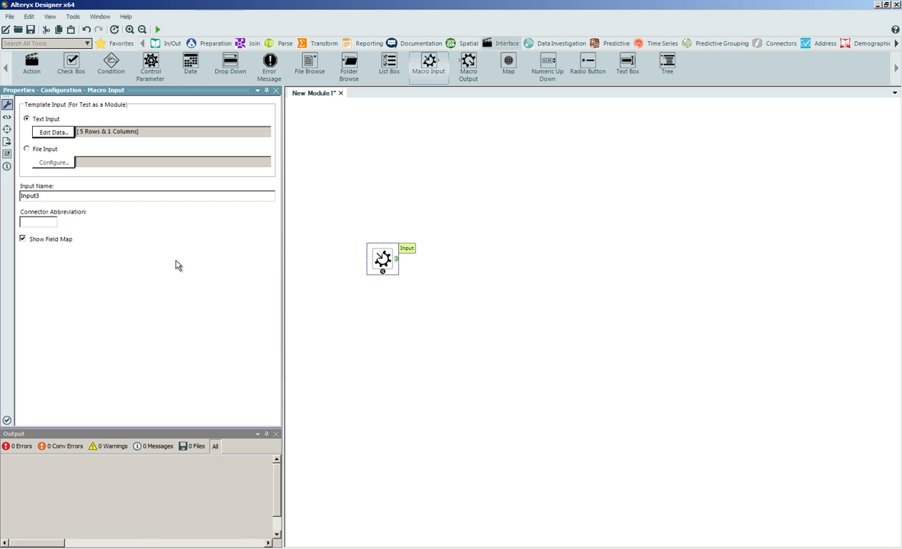
double_click(58, 196)
type("Inpu")
type("ut")
left_click(50, 133)
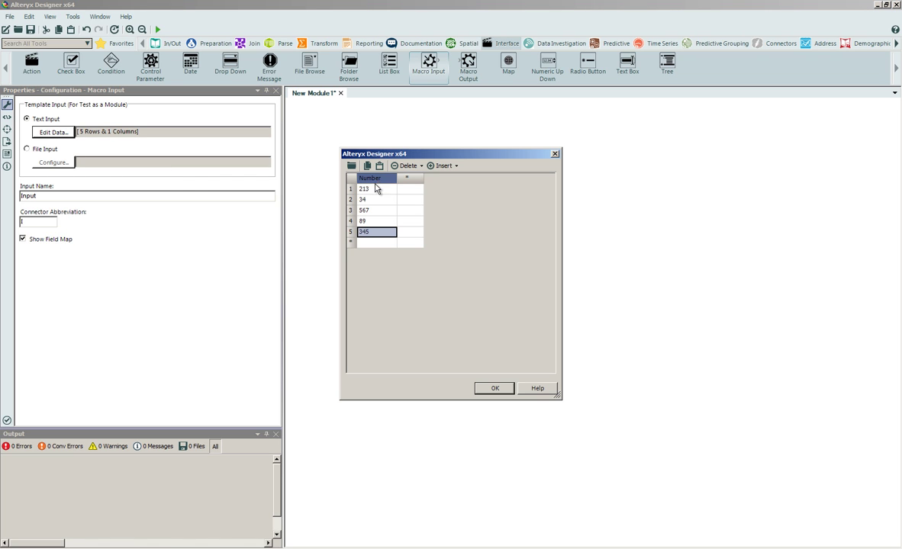
left_click(483, 392)
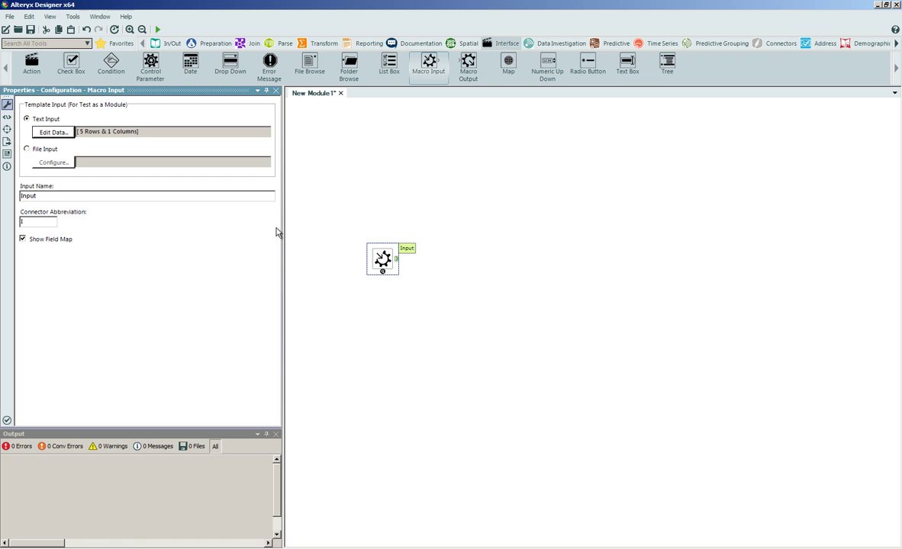
- Add a Formula tool from Preparation, connected after the macro input
left_click(190, 42)
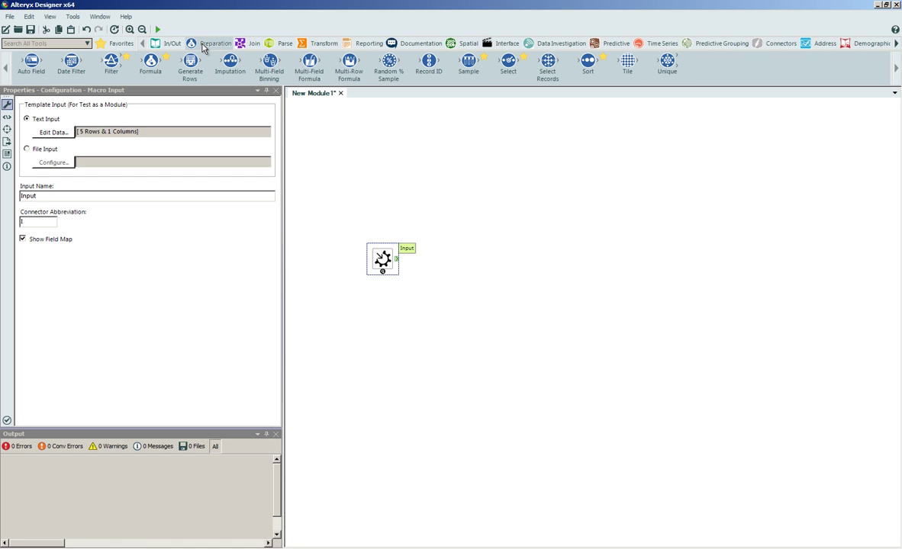
left_click_drag(161, 80, 477, 265)
left_click_drag(396, 259, 467, 259)
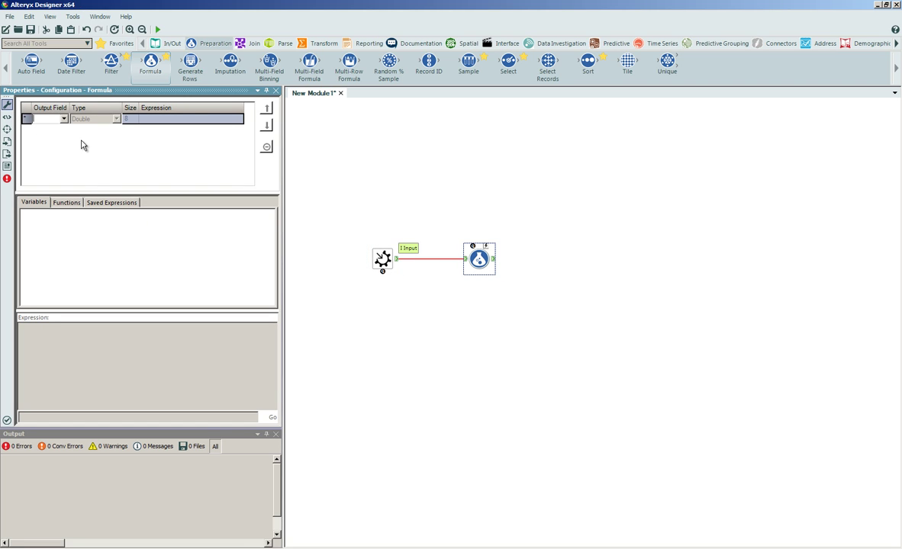
- Set the Formula's output field Result to [Number]*999 and attach a Browse tool after it
type("Result")
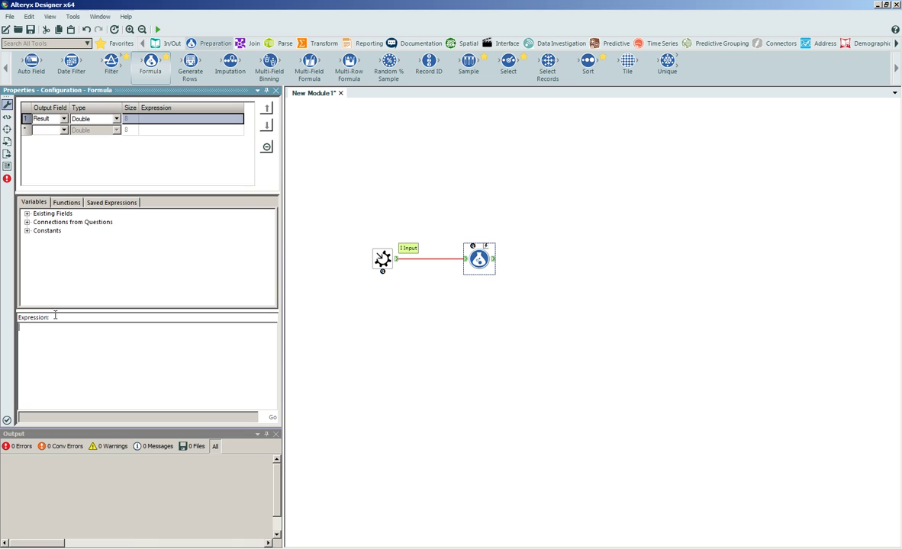
left_click(26, 214)
double_click(55, 222)
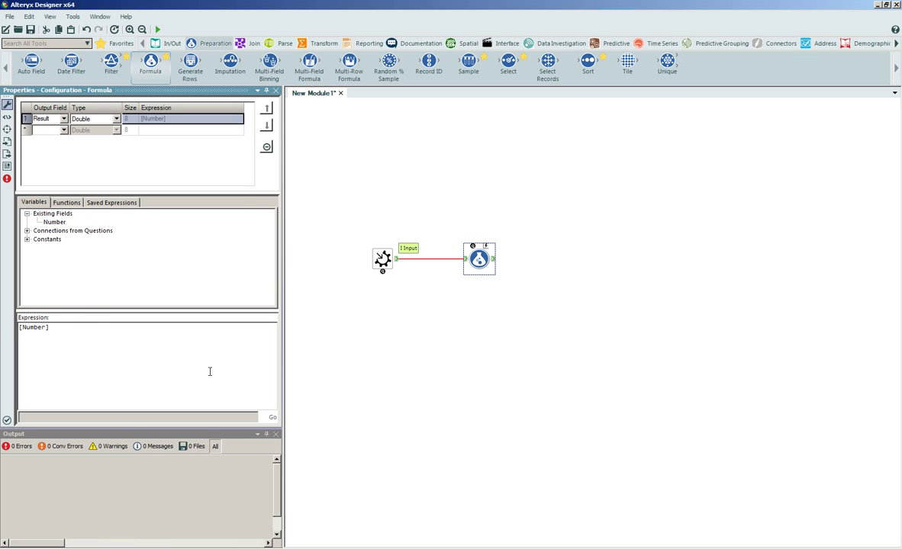
type("*")
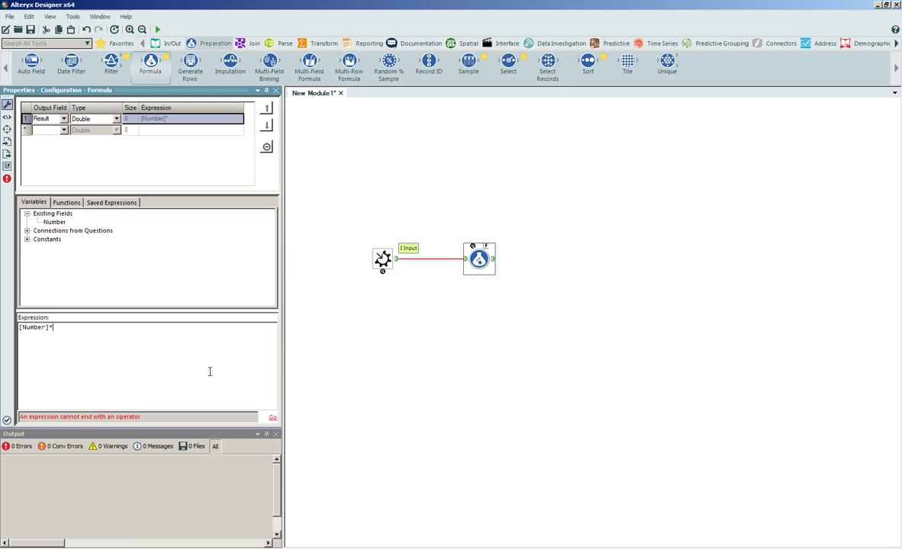
type("999")
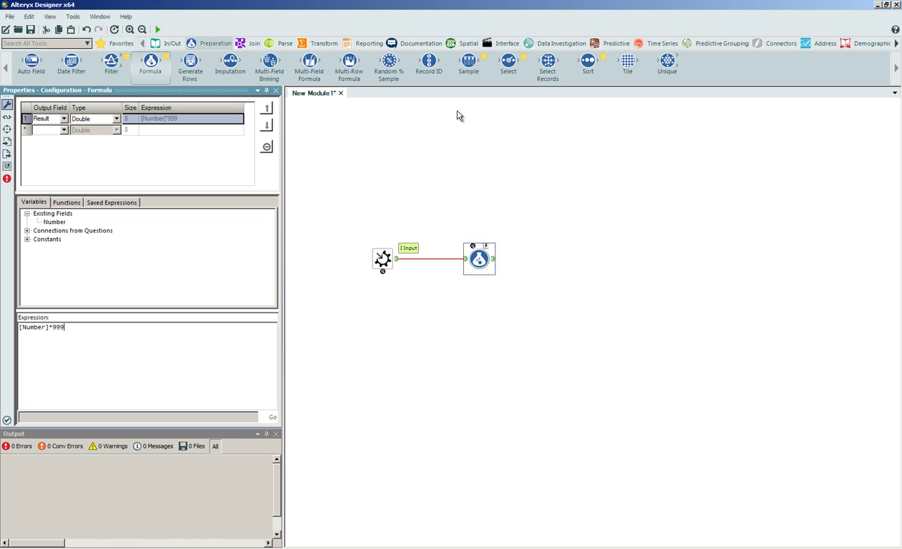
scroll(115, 65, "up", 1)
left_click_drag(29, 72, 519, 190)
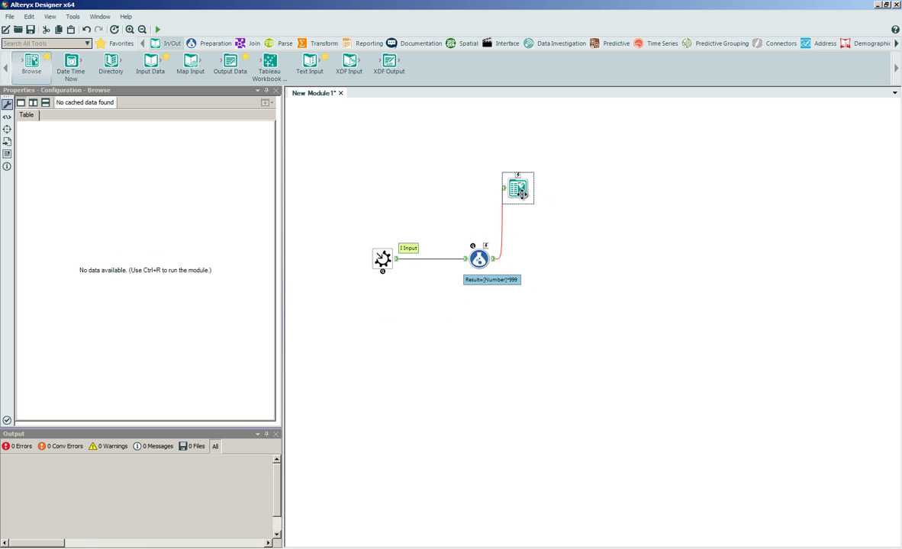
- Reposition the Browse tool and run the workflow, producing five Result values of Number × 999
left_click(157, 29)
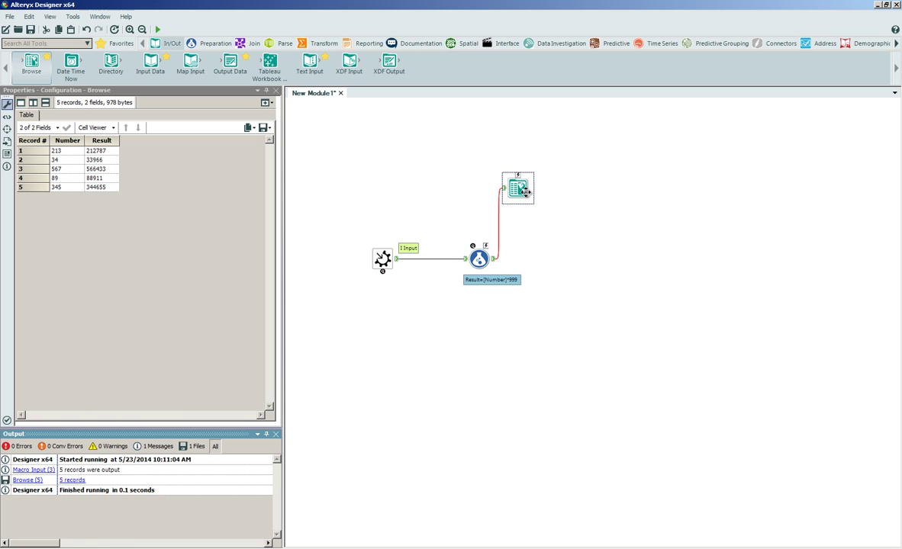
left_click(488, 43)
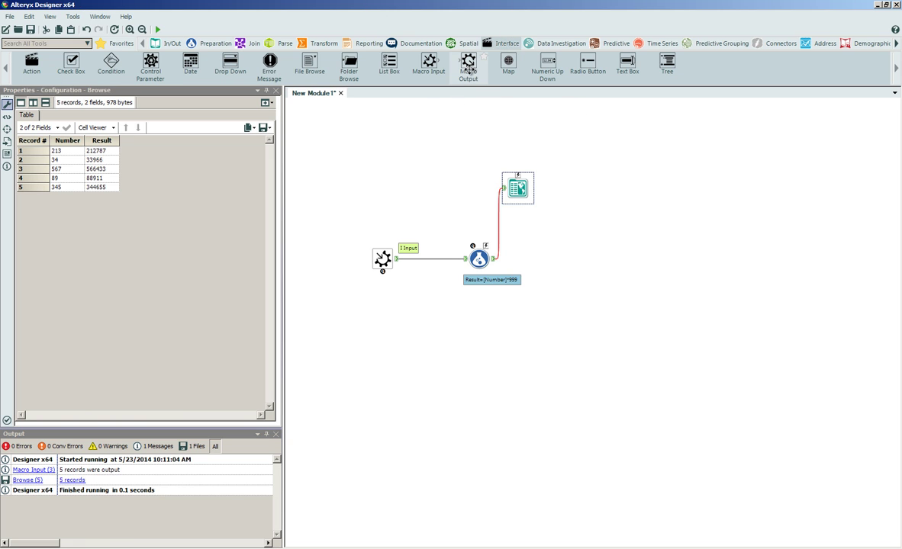
- Feed the Formula into a Macro Output named Output with abbreviation O, moving Browse aside
left_click_drag(469, 65, 554, 262)
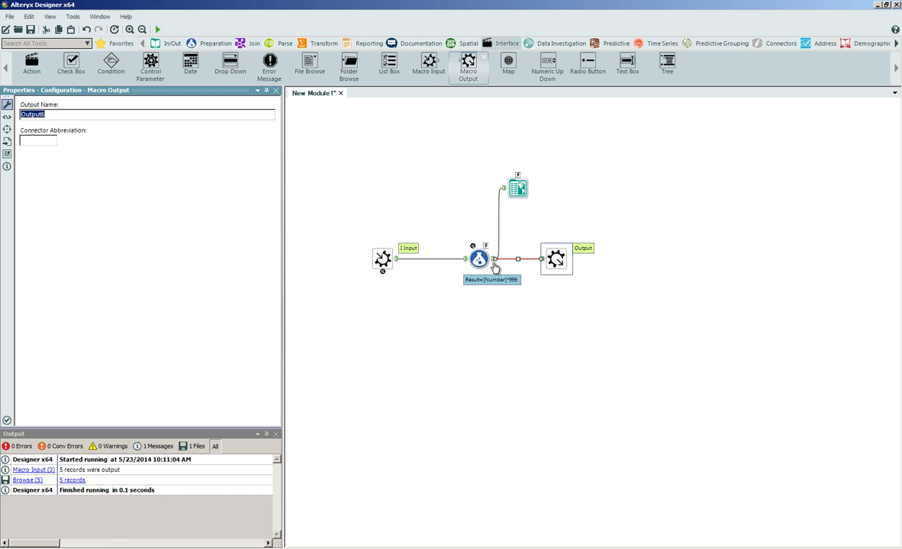
left_click_drag(493, 259, 554, 424)
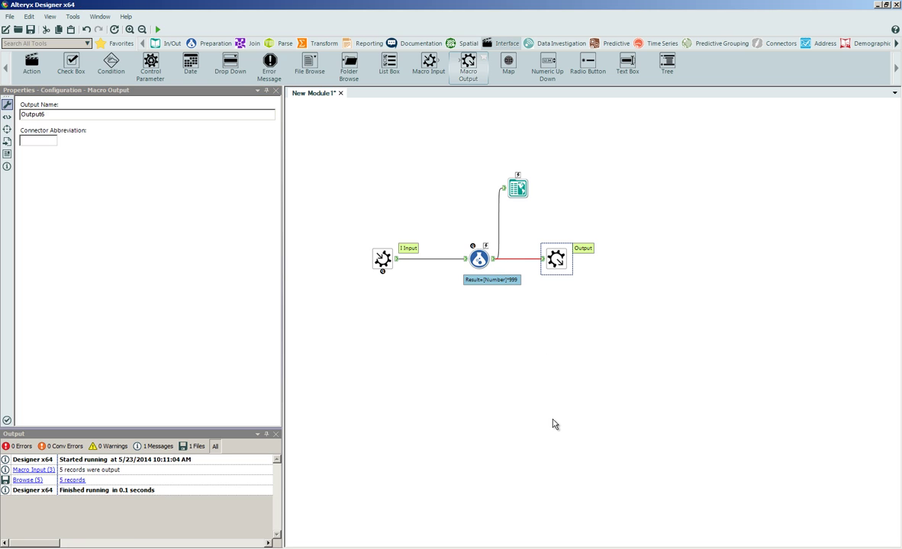
double_click(33, 113)
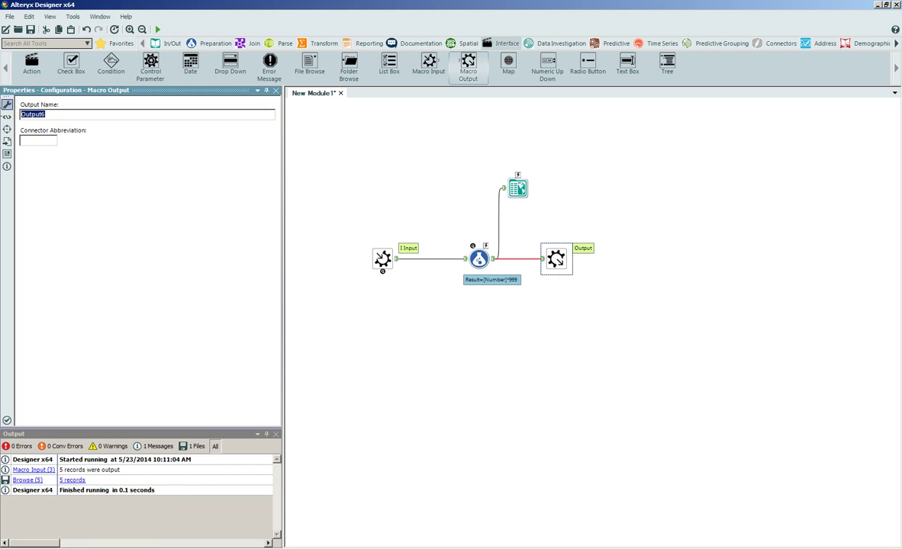
type("Ou")
left_click(38, 138)
left_click_drag(517, 189, 627, 197)
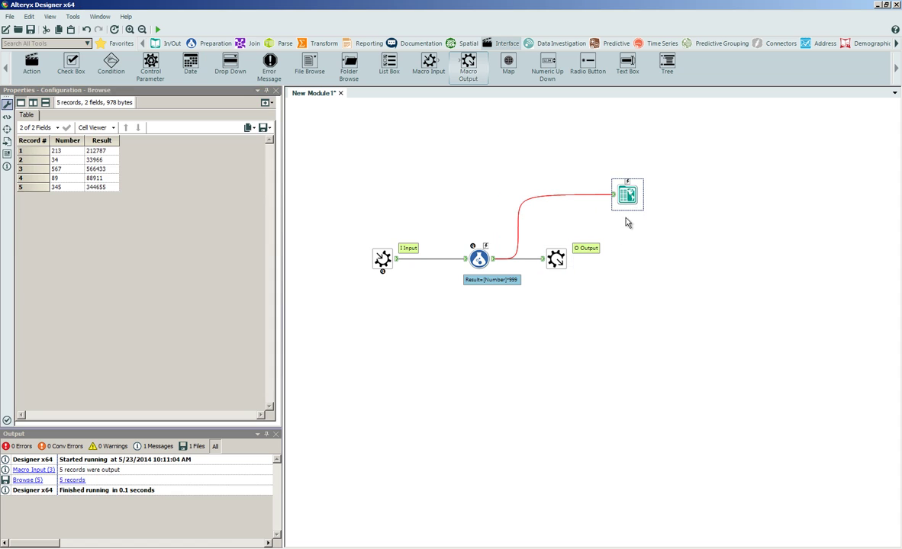
- Delete the Browse tool so the macro runs Input → Formula → Output
key("Delete")
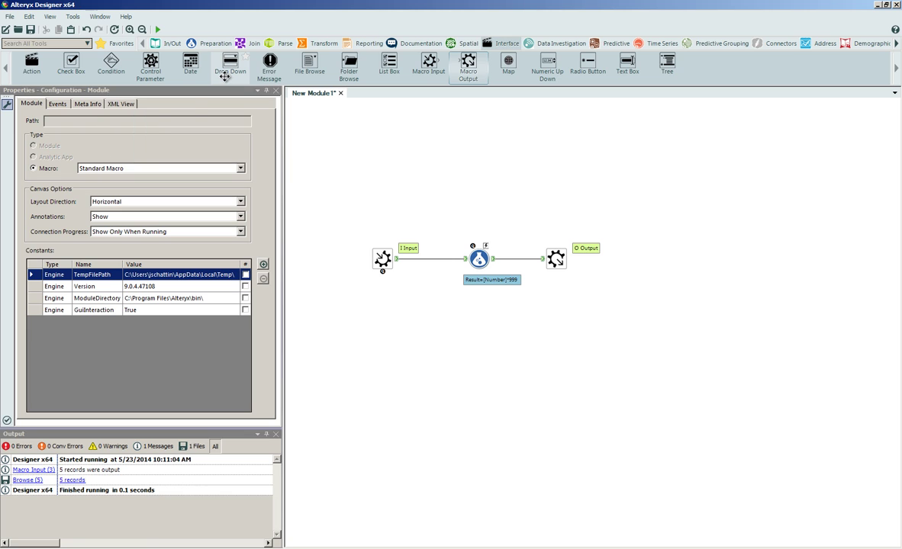
mouse_move(224, 77)
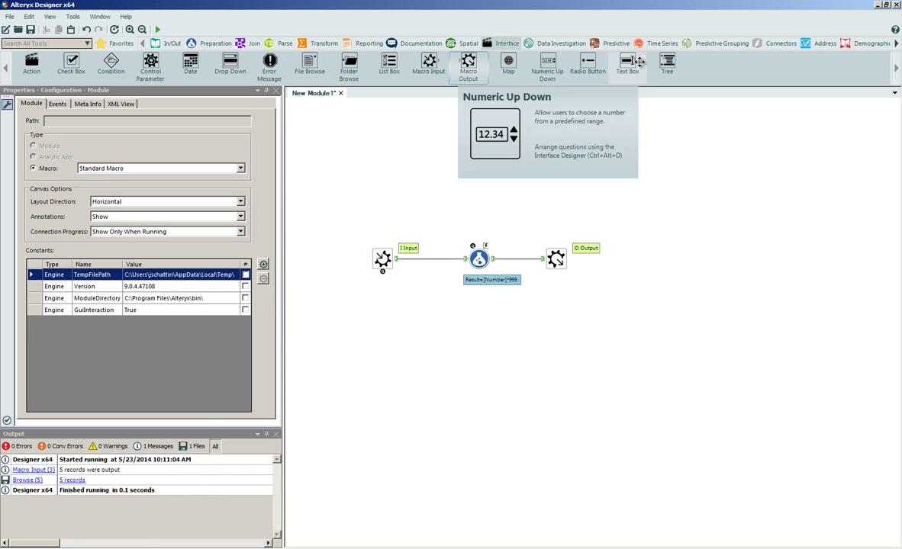
- Add a Text Box asking 'Please enter a Number' and link it into the Formula tool
left_click_drag(630, 76, 479, 142)
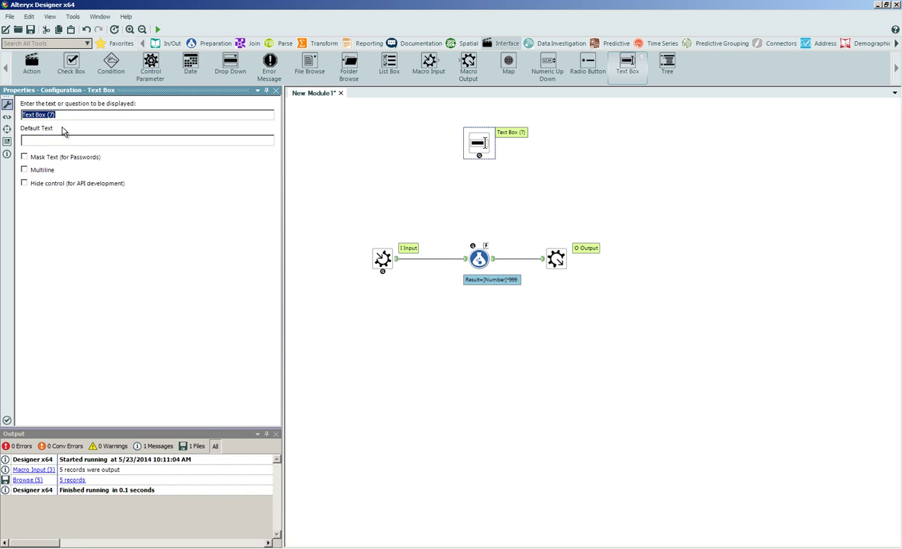
type("Please enter a Number")
left_click_drag(479, 157, 485, 246)
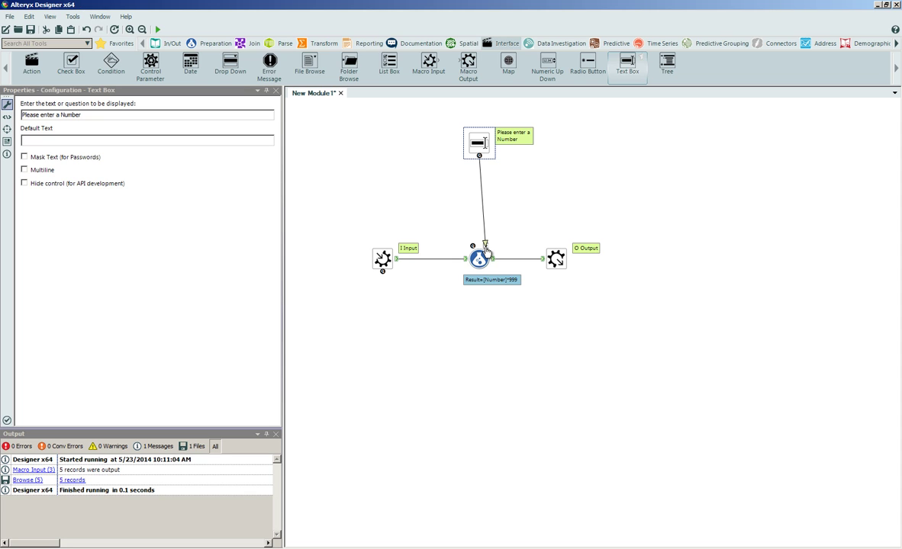
left_click_drag(485, 247, 485, 246)
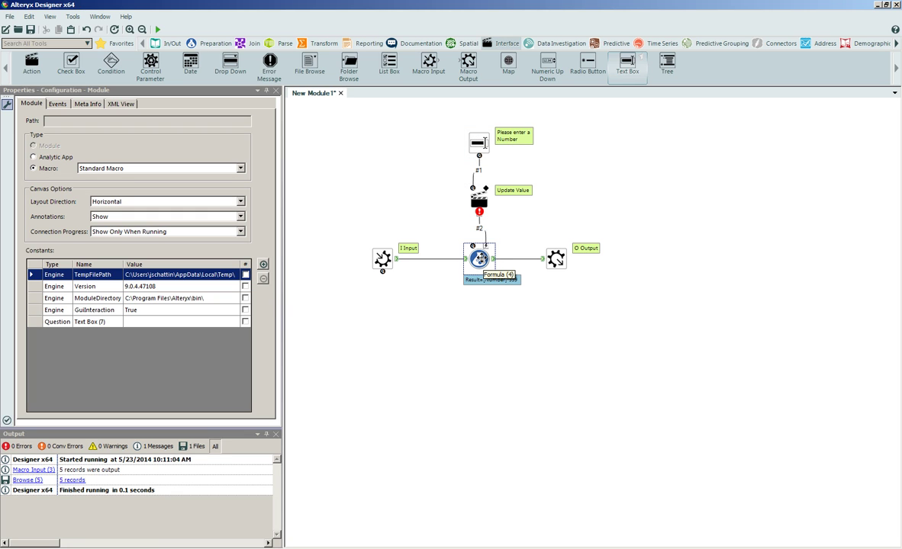
- Open the Update Value action and expand Formula > FormulaFields > FormulaField to show [Number]*999
left_click(478, 202)
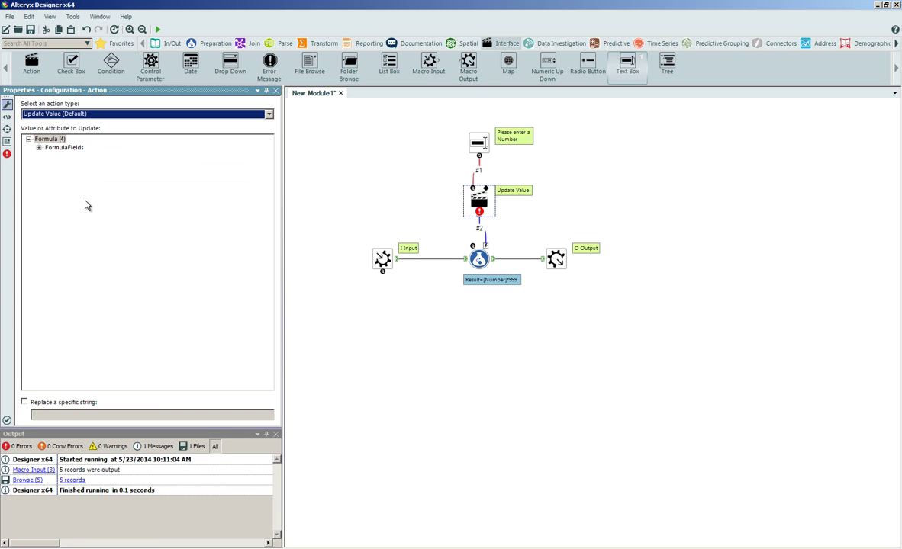
left_click(39, 147)
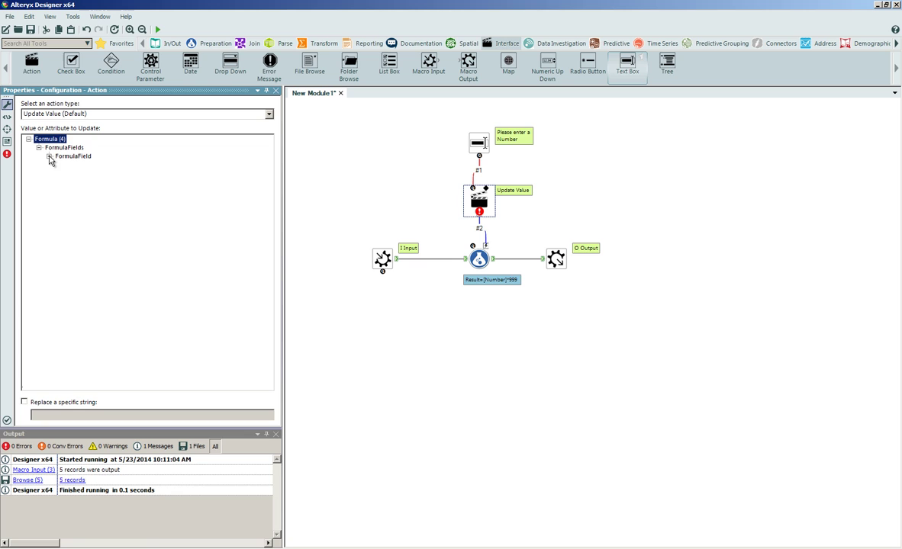
left_click(49, 156)
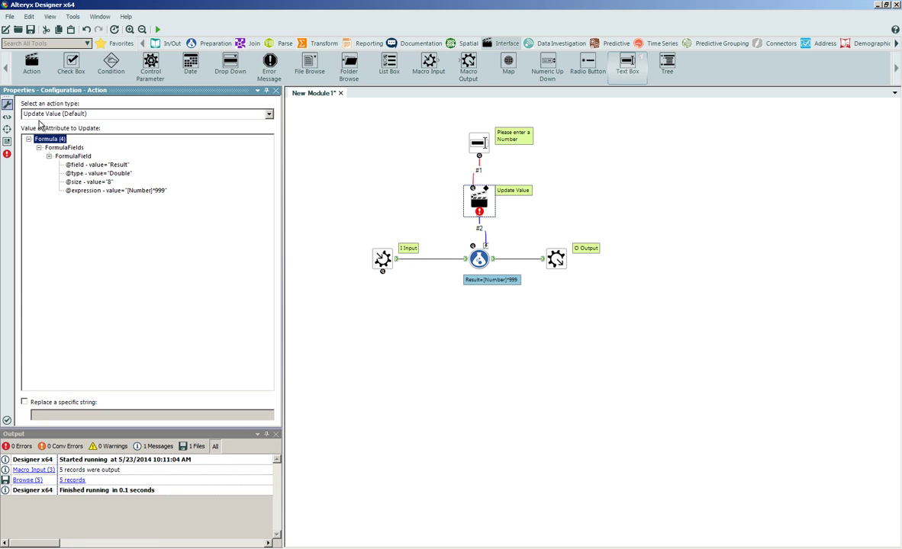
left_click(105, 191)
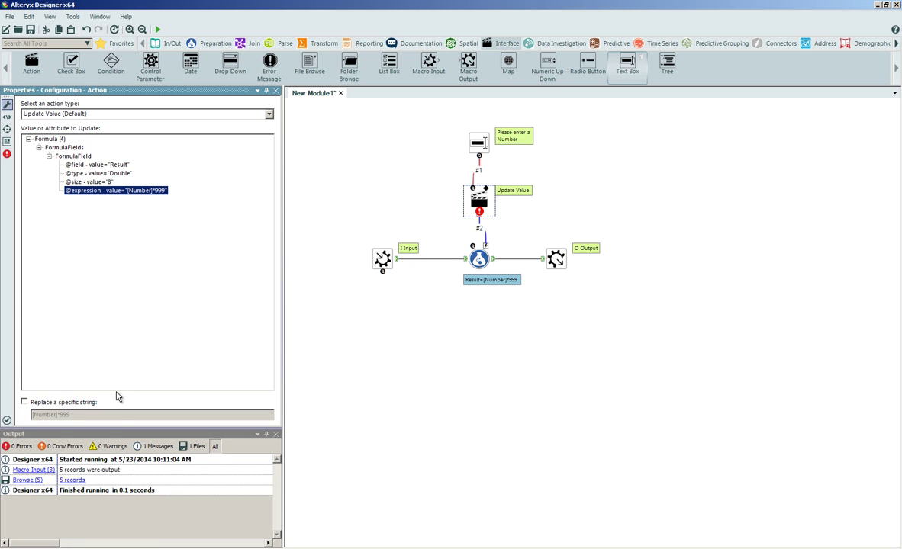
left_click(48, 404)
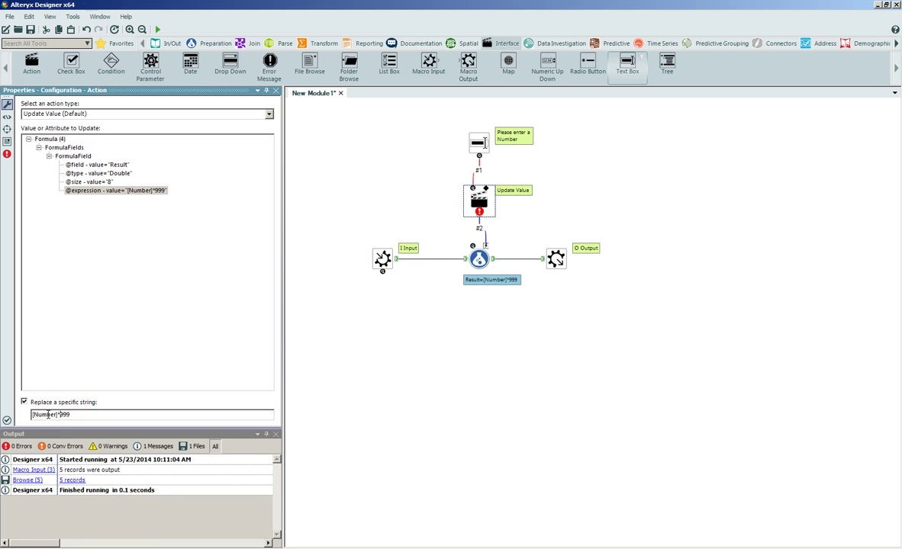
double_click(48, 415)
key("Delete")
left_click(600, 167)
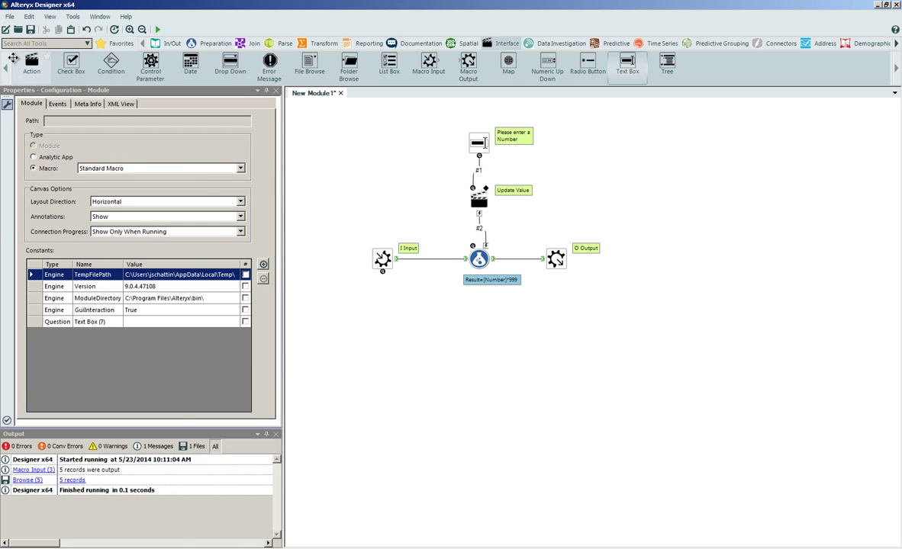
- Create a new folder named Macros on drive C from the Save As dialog
left_click(10, 16)
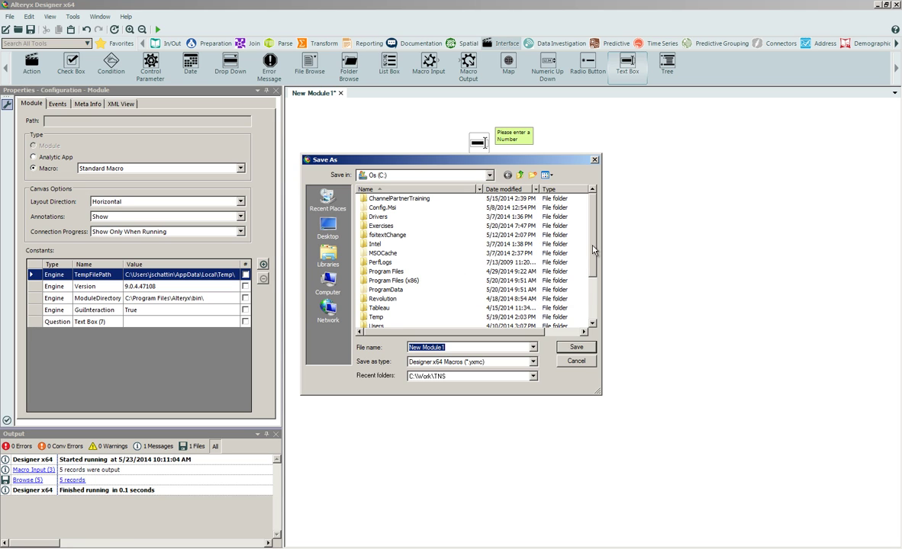
left_click(592, 305)
key("ctrl+shift+n")
type("Macros")
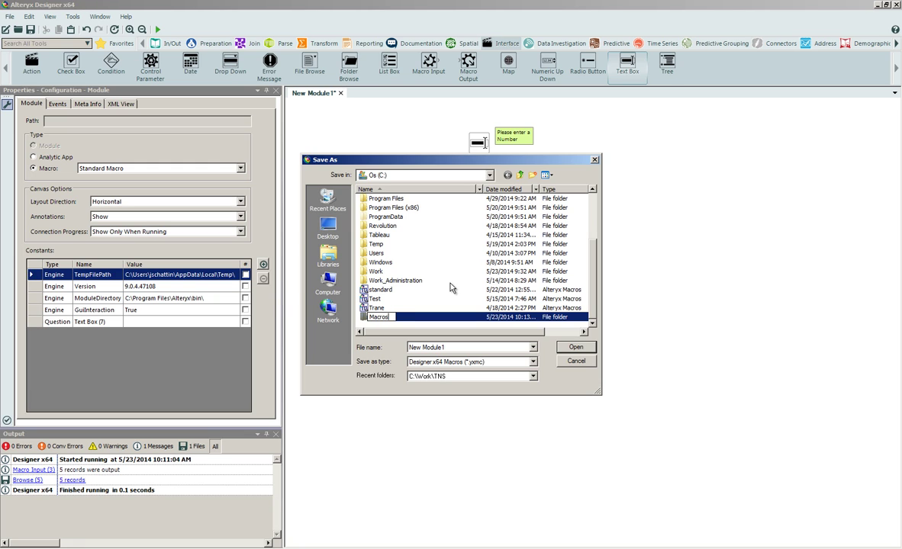
key("Return")
- Save the macro into C:\Macros as Standard.yxmc
left_click(377, 307)
double_click(389, 316)
double_click(440, 349)
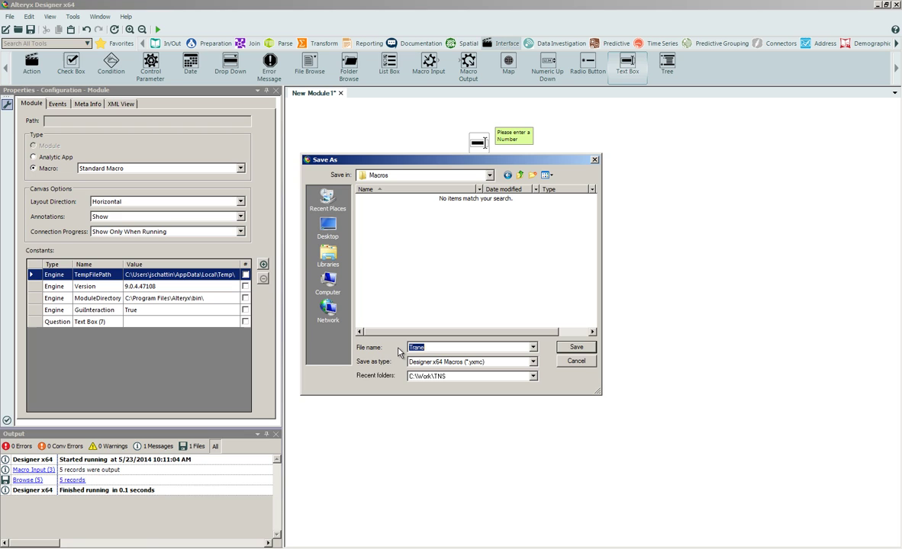
type("Standard")
key("Return")
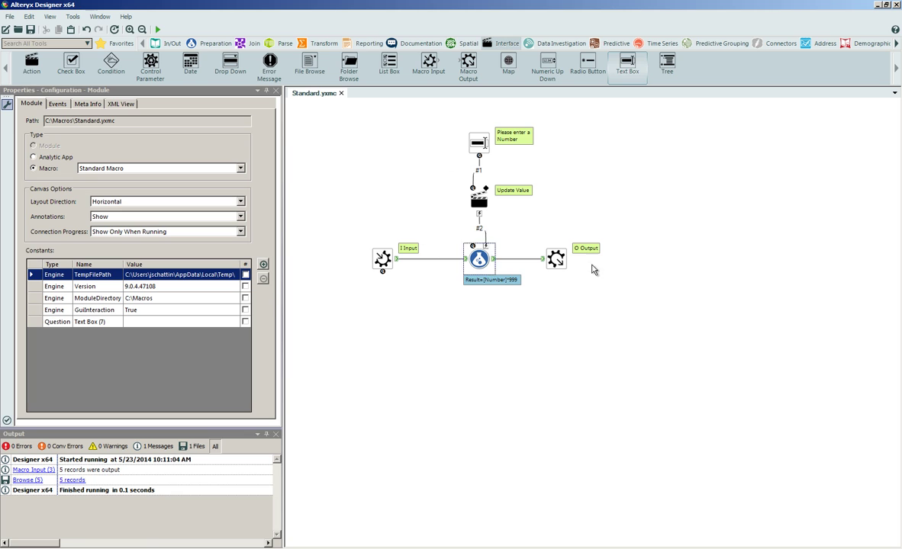
- Start a new workflow and place an Input Data tool on the canvas
left_click(556, 222)
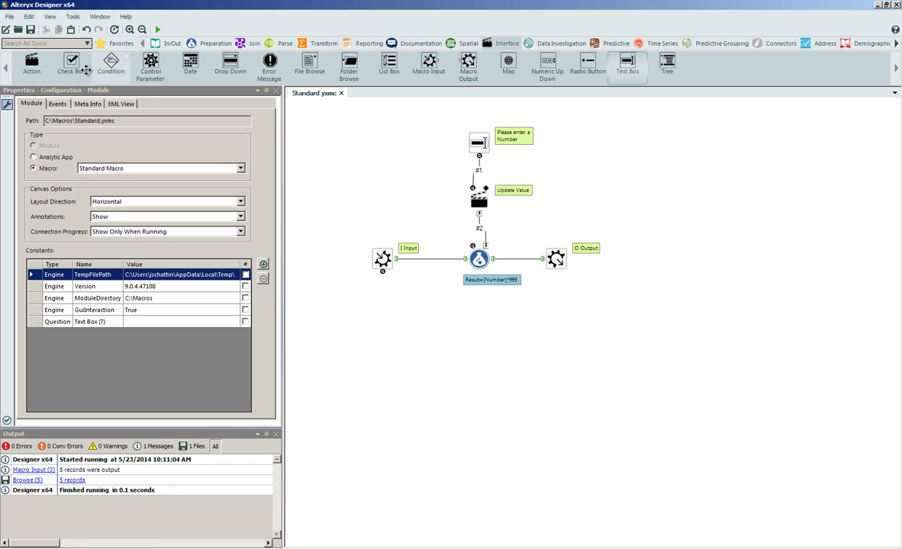
left_click(5, 29)
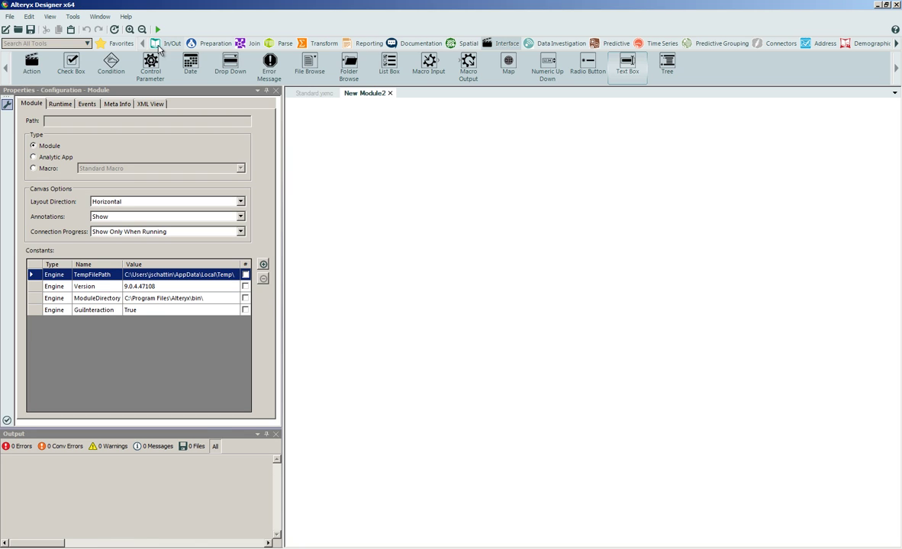
left_click(164, 46)
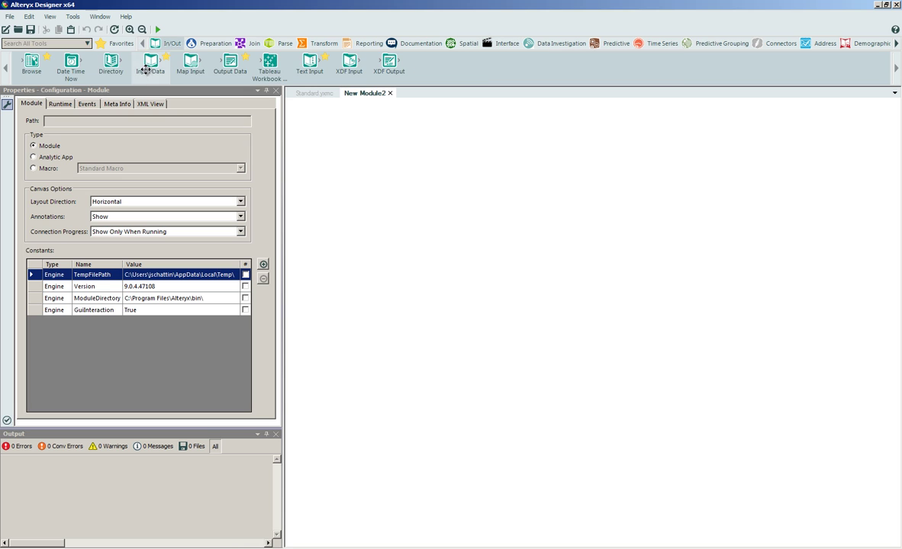
left_click_drag(151, 68, 392, 214)
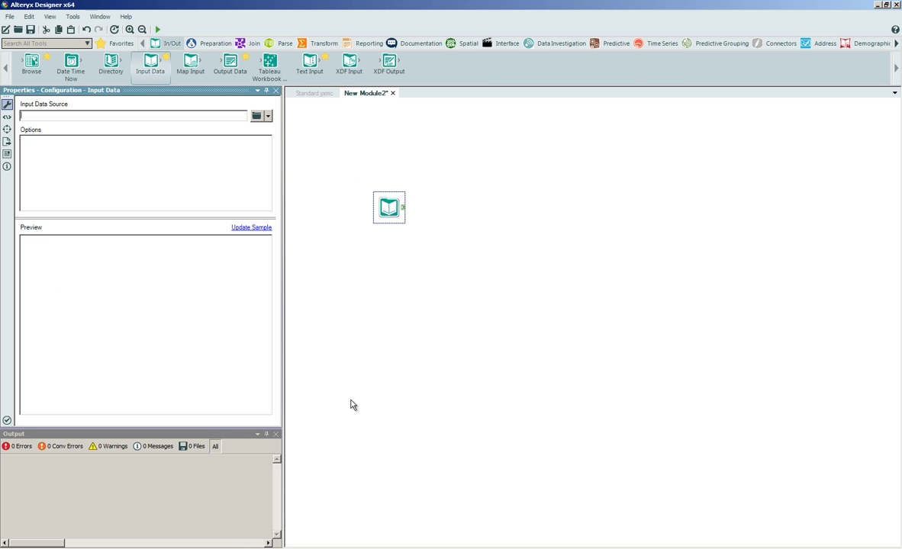
- Load Transactions.xml into the Input Data tool and review its data preview
left_click(257, 116)
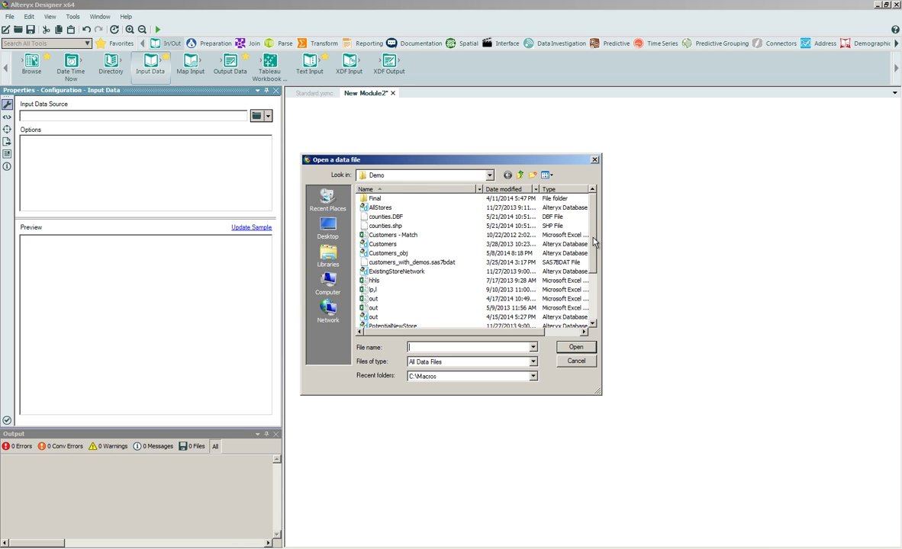
left_click_drag(594, 241, 598, 302)
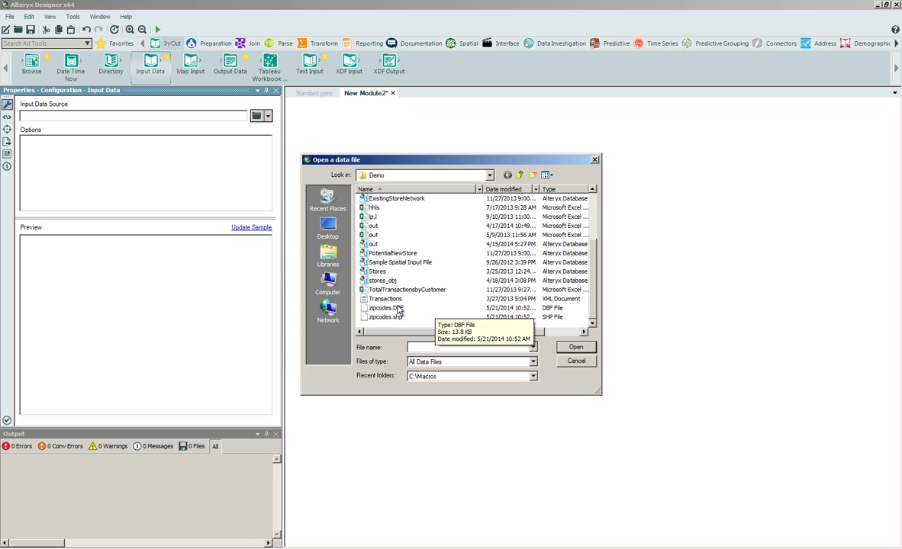
left_click(385, 298)
key("Return")
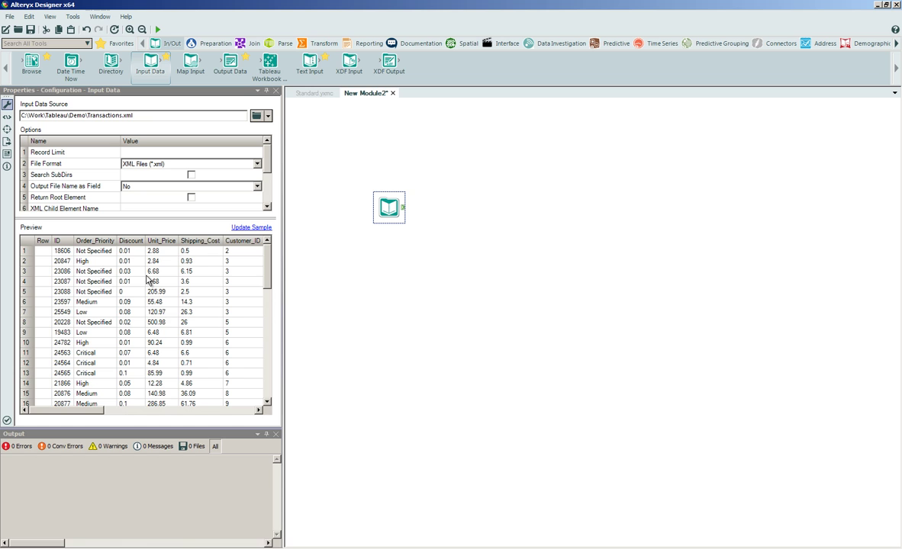
left_click_drag(92, 409, 143, 302)
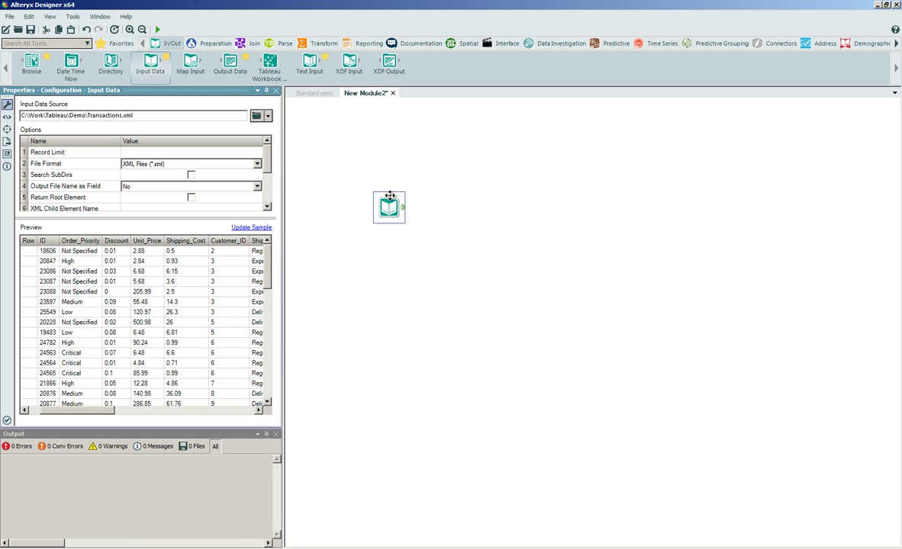
- Add a Select tool after the input and change Sales and Shipping_Cost to Double
left_click(208, 45)
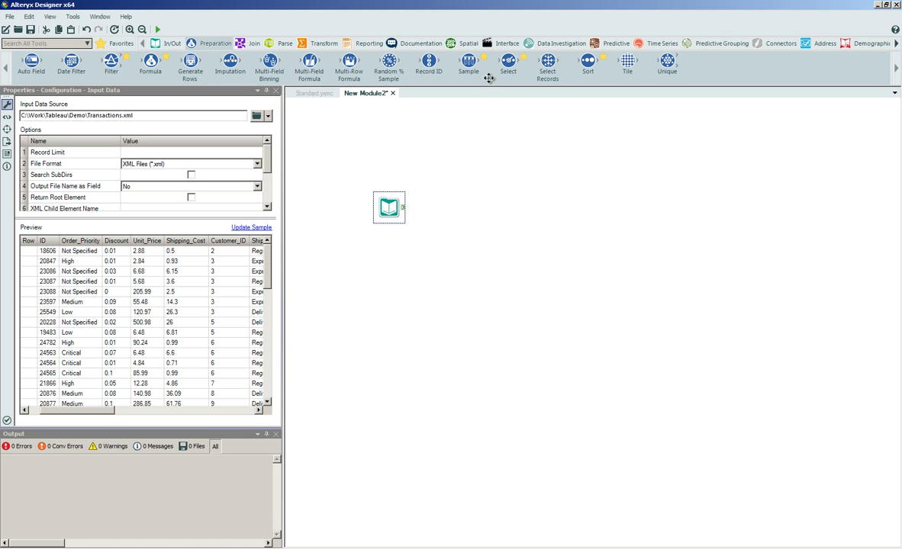
left_click_drag(507, 62, 447, 209)
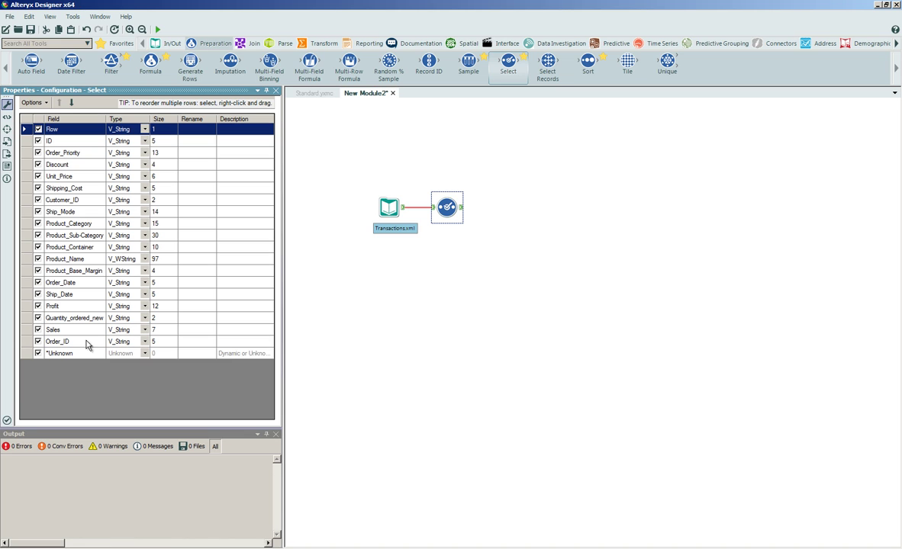
left_click(142, 329)
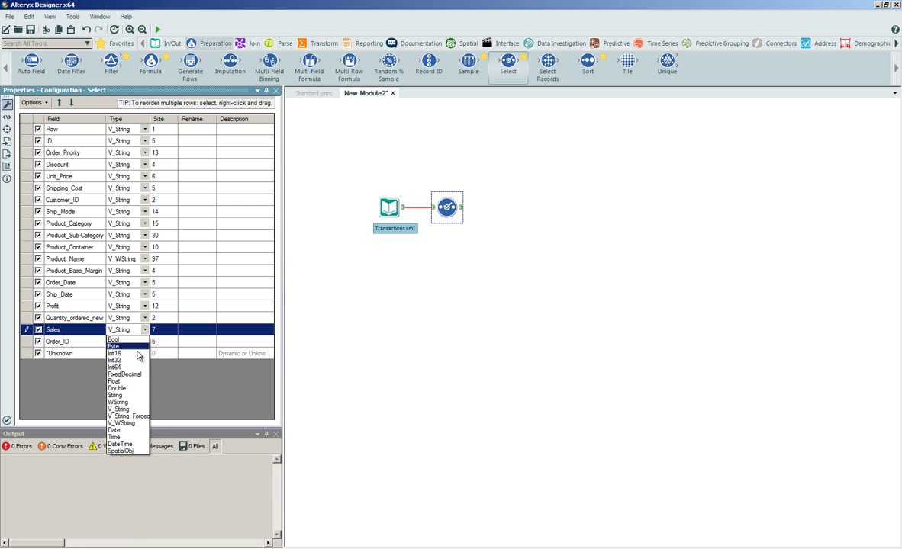
left_click(117, 388)
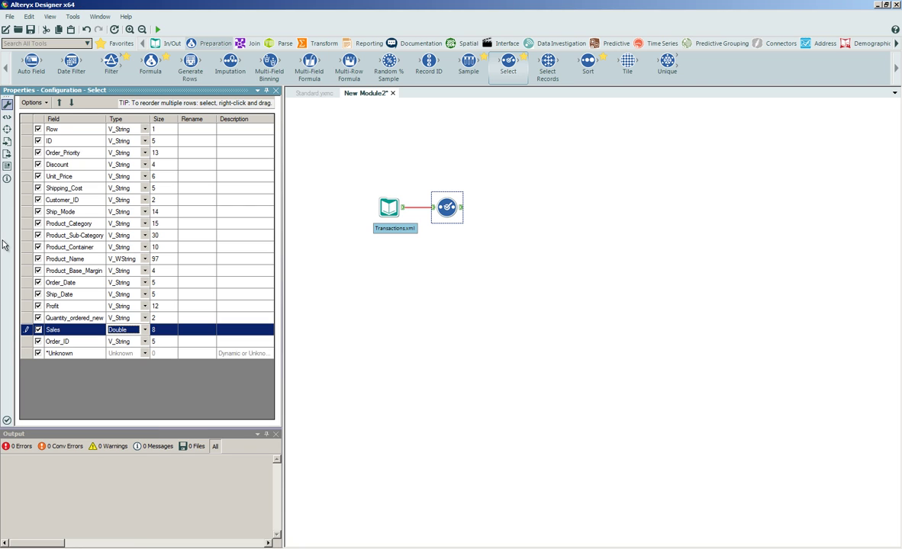
left_click(145, 188)
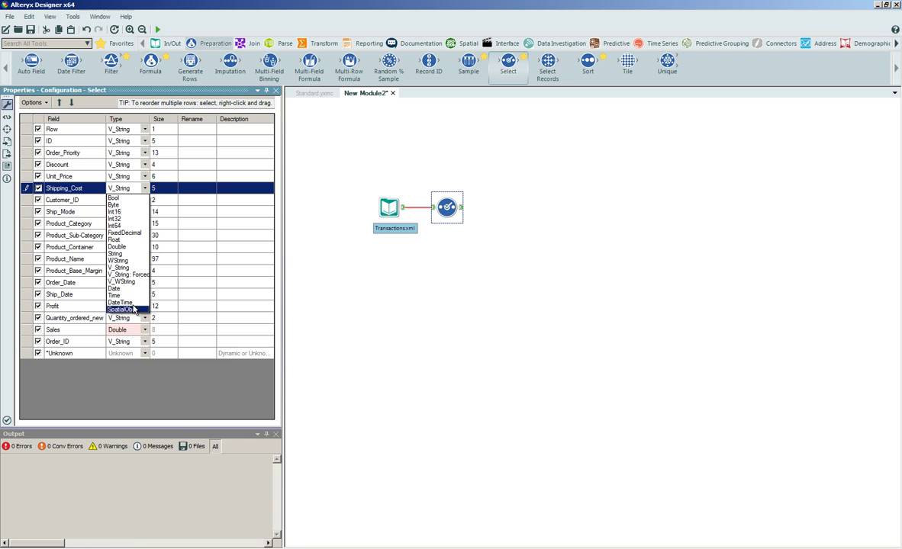
left_click(130, 238)
left_click(569, 302)
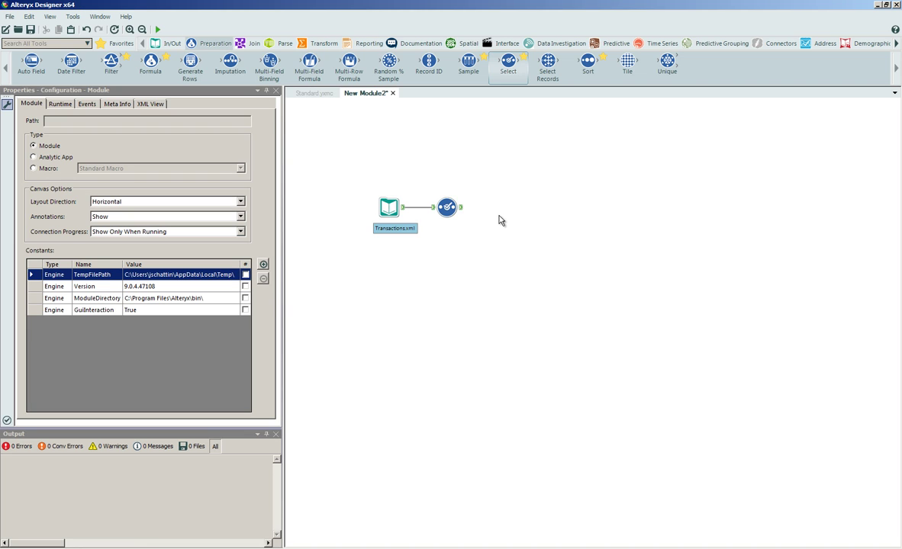
- Insert the saved Standard macro after the Select tool, aligned with it
right_click(507, 221)
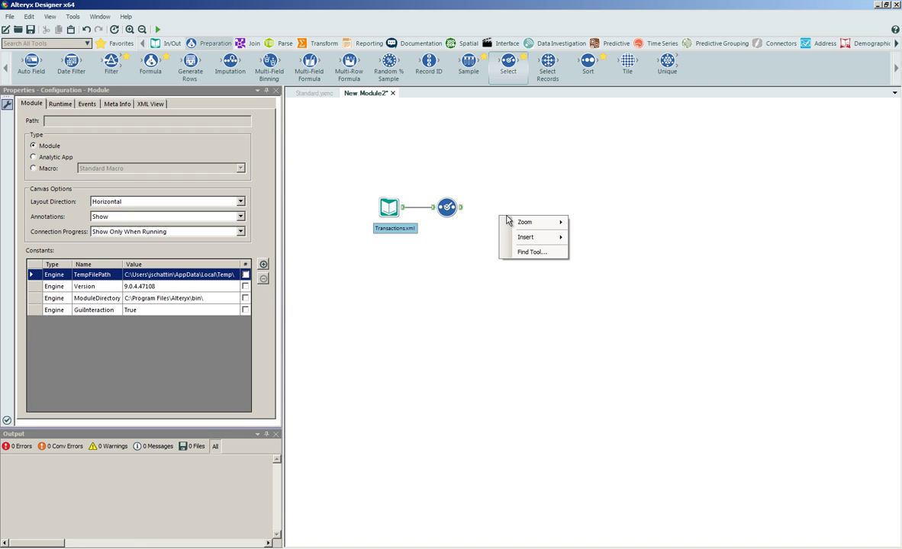
mouse_move(530, 238)
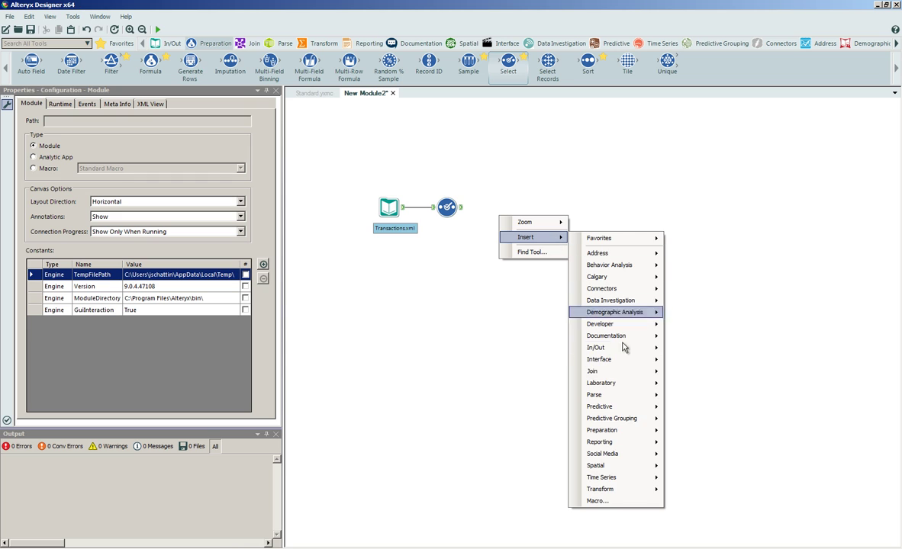
left_click(598, 501)
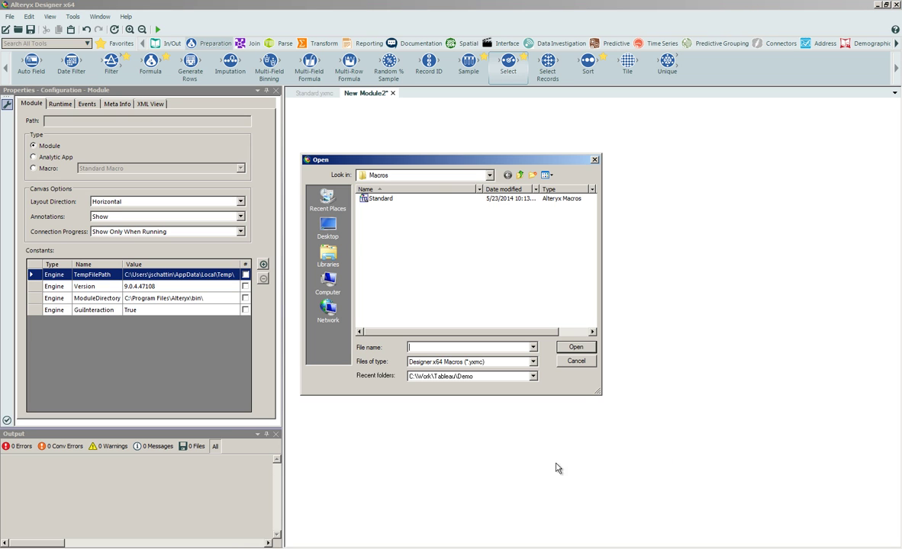
double_click(375, 200)
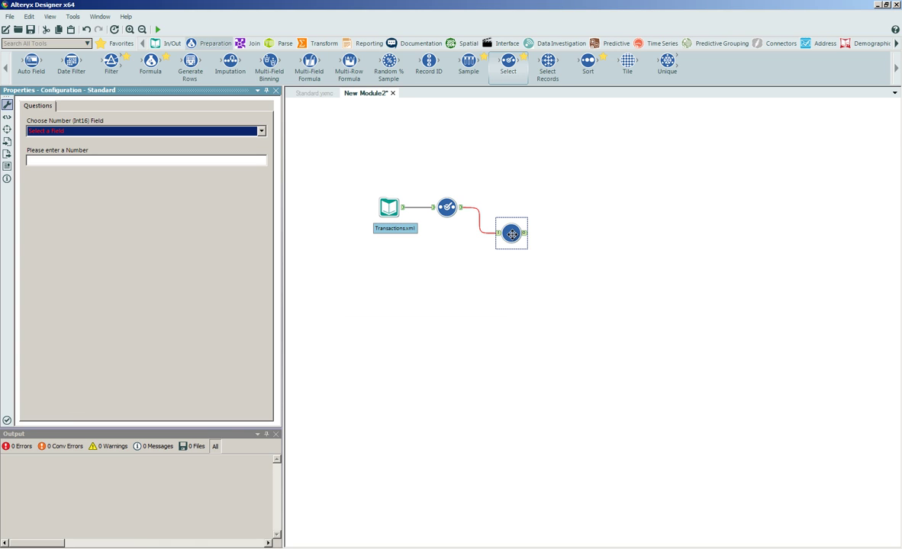
left_click_drag(517, 219, 523, 207)
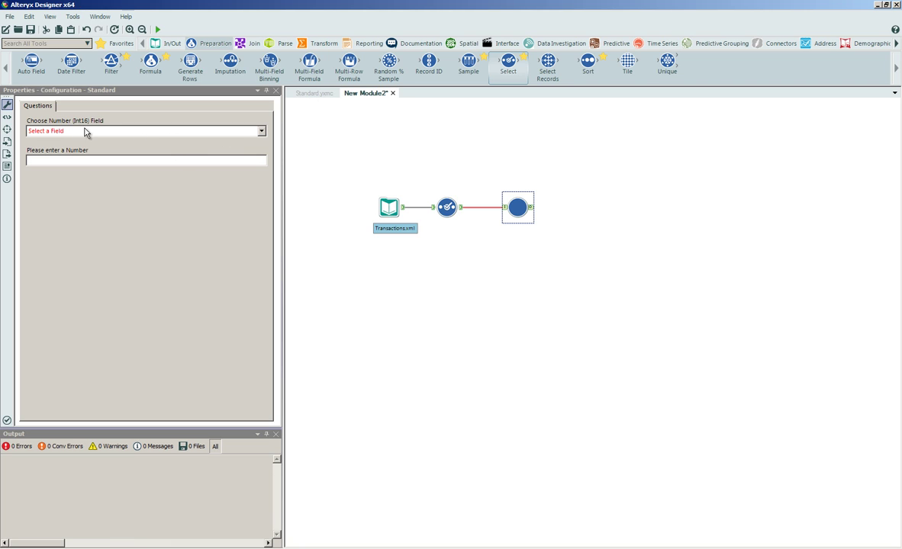
- Choose Sales (Double) as the macro's field, ready to enter the number 5
left_click(261, 131)
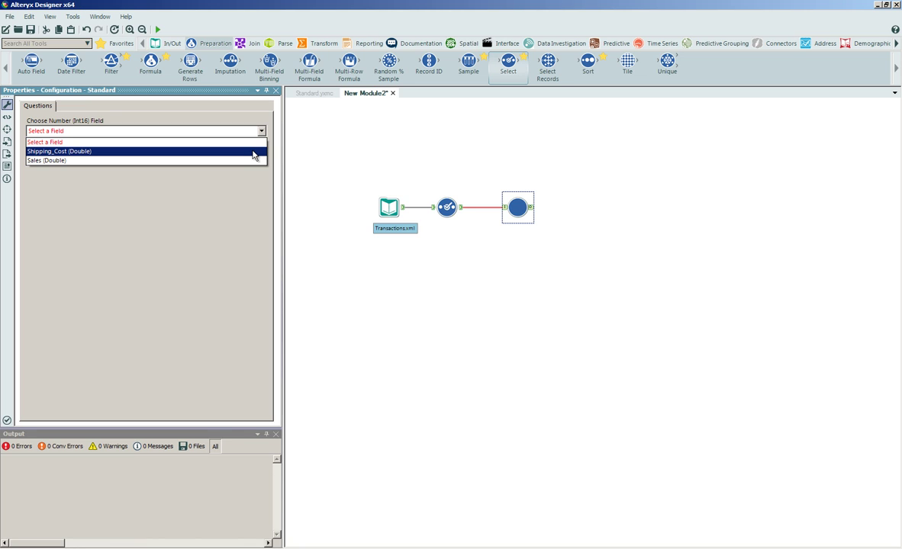
left_click(246, 161)
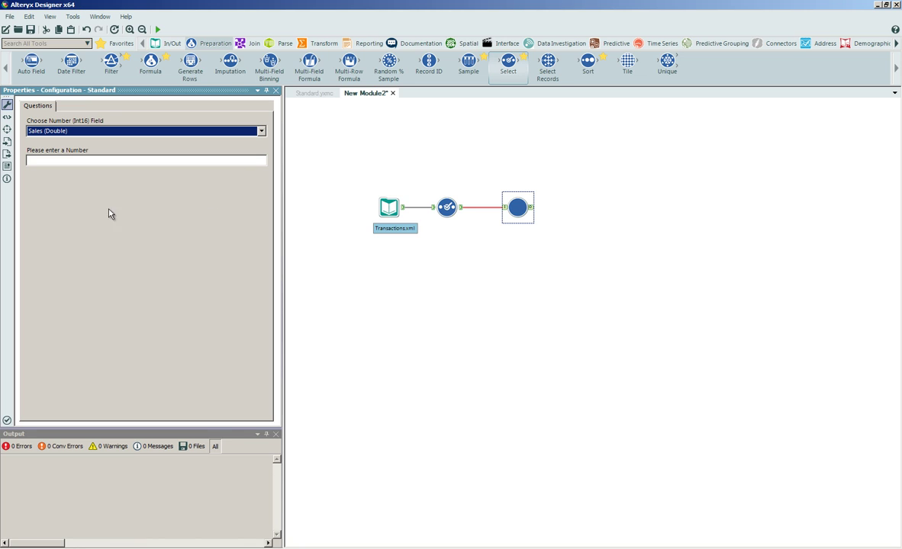
left_click(81, 161)
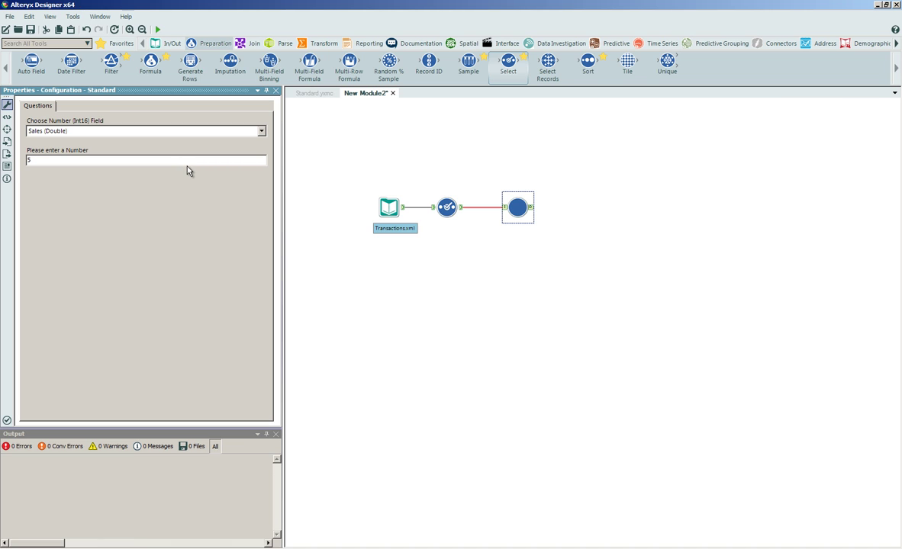
- Add a Browse tool after the macro and run the workflow
left_click(168, 44)
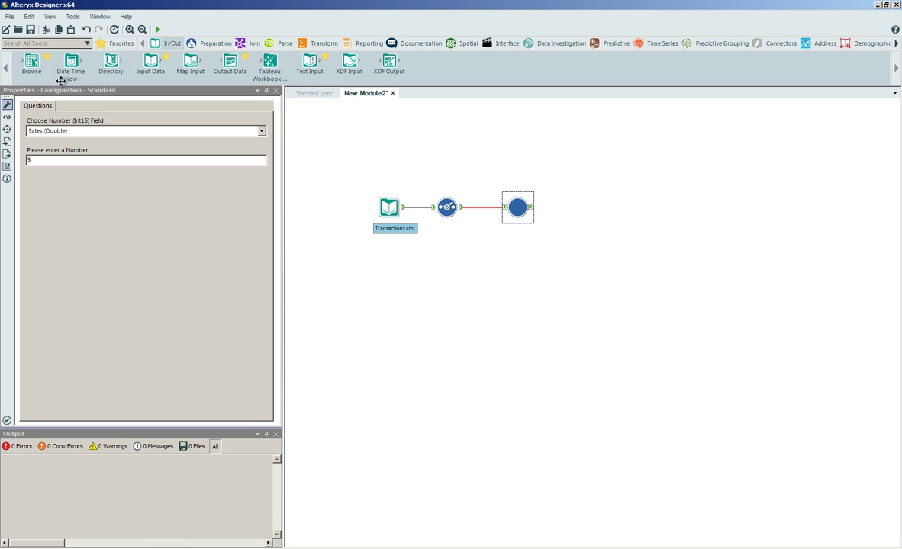
left_click_drag(31, 65, 572, 212)
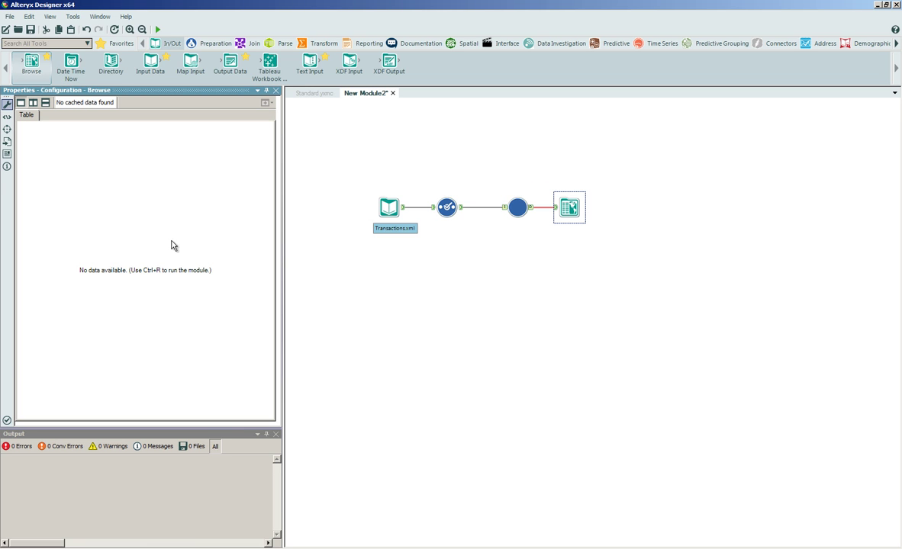
left_click(158, 29)
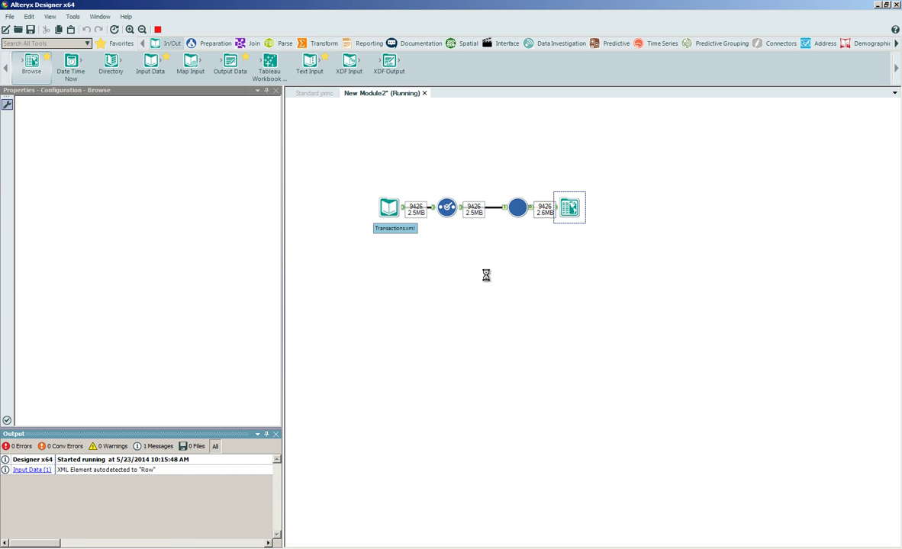
- Inspect the 9,426 Browse results and scroll across to the Result column
left_click(517, 208)
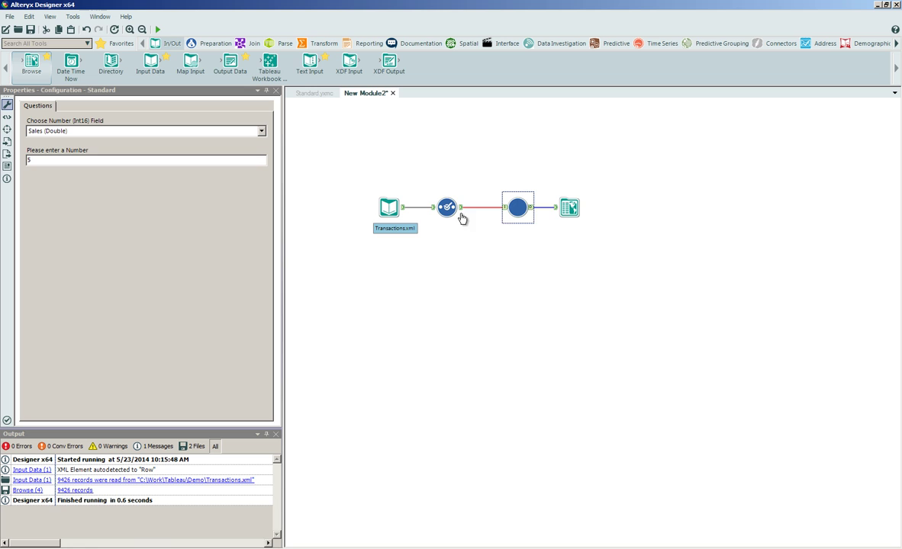
left_click(569, 208)
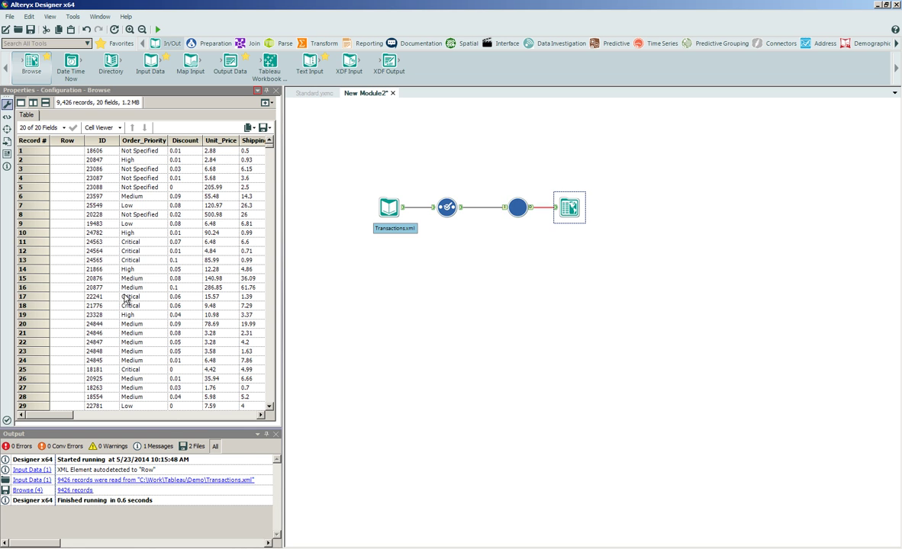
left_click_drag(68, 419, 253, 418)
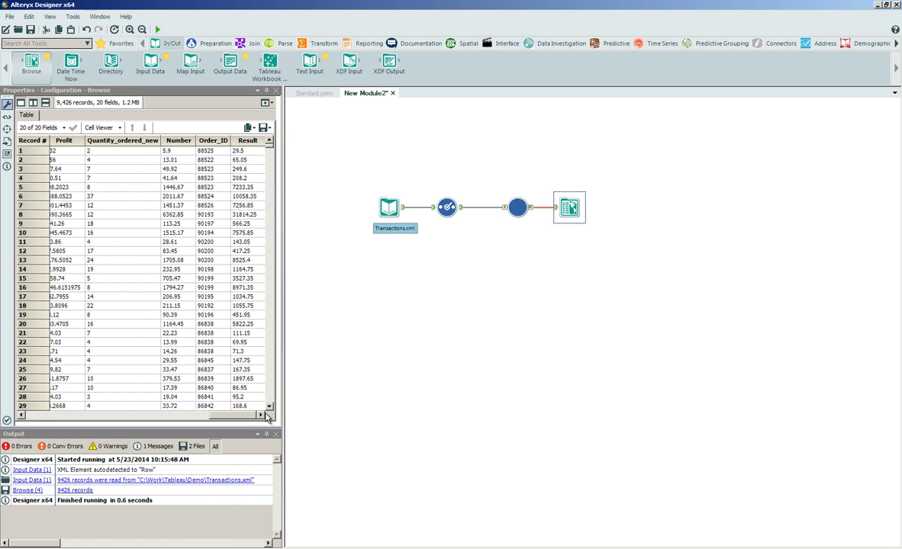